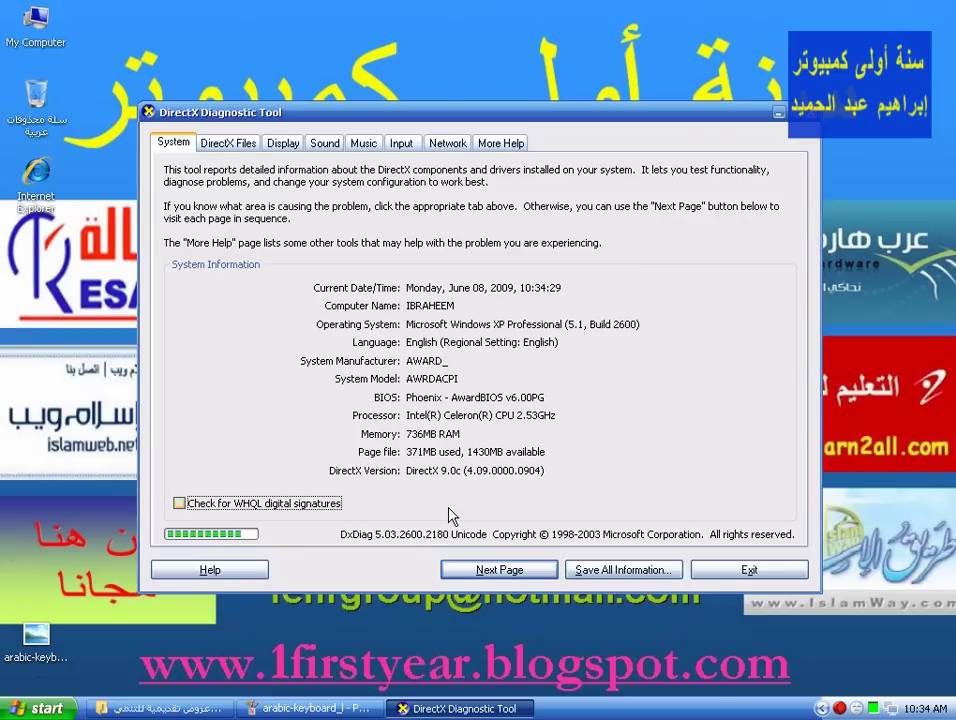
- Review the display device details, the DirectX file list and the general system information
click(449, 516)
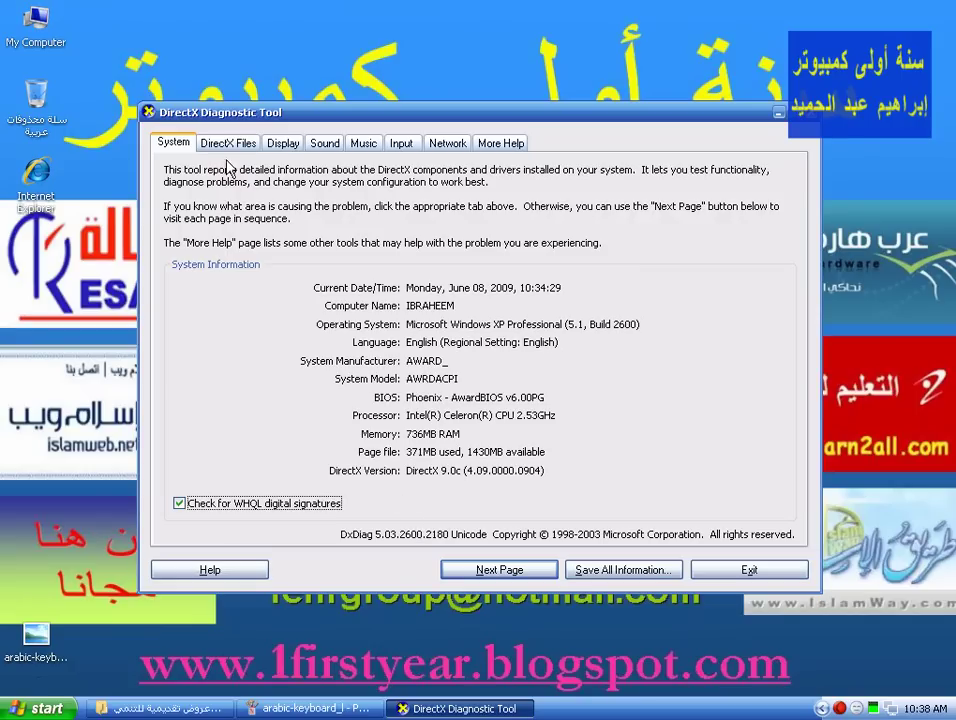
click(283, 143)
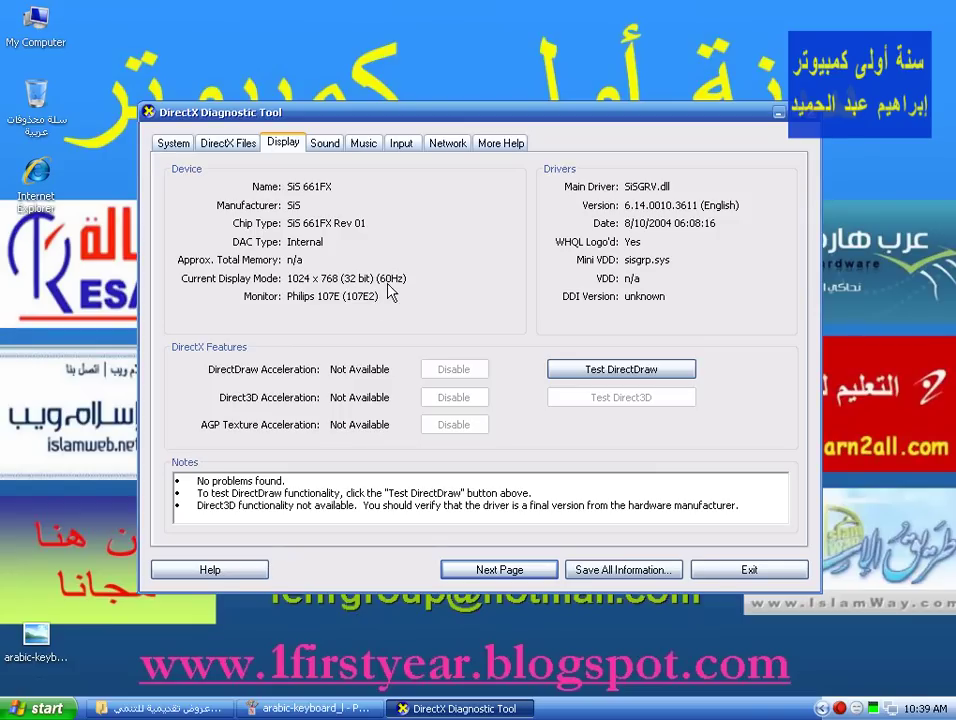
click(246, 145)
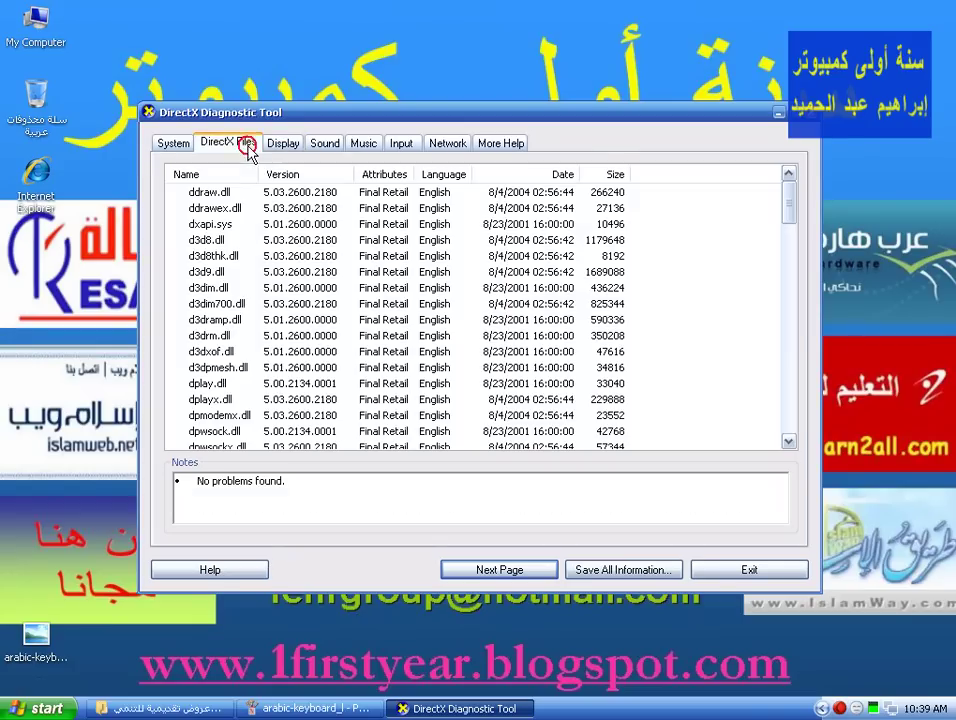
click(163, 145)
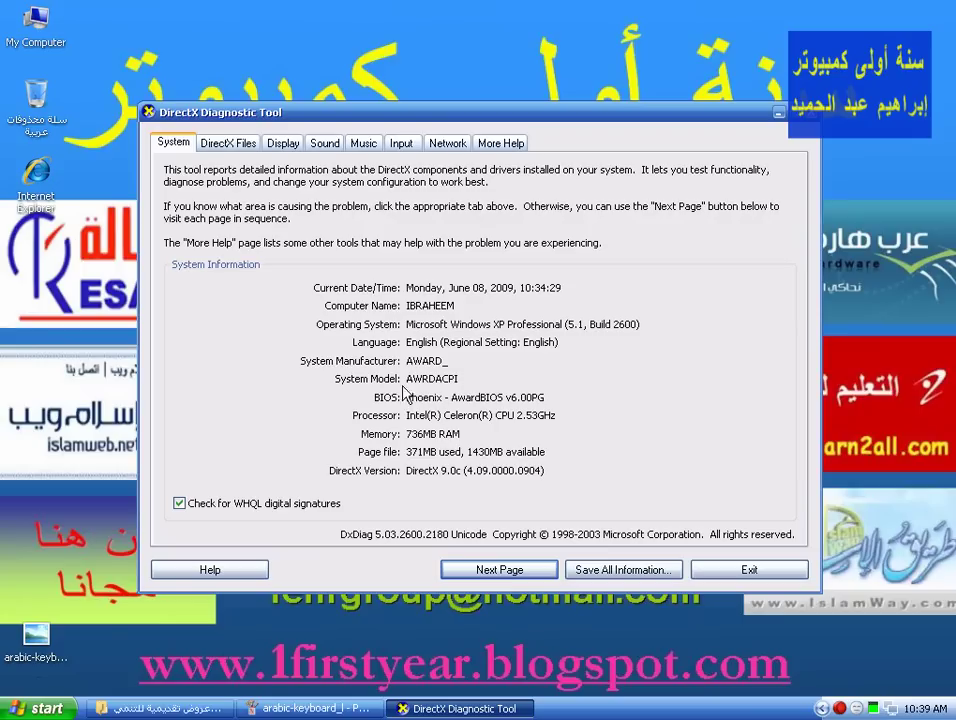
click(283, 143)
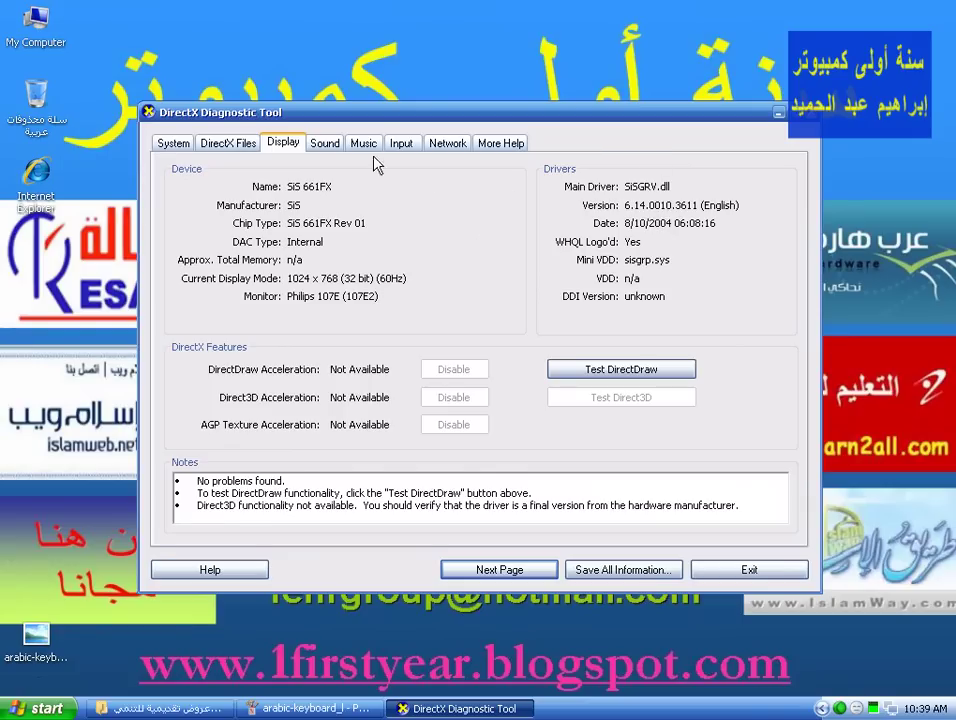
- Examine the sound device and driver details, comparing them with the display device page
click(324, 143)
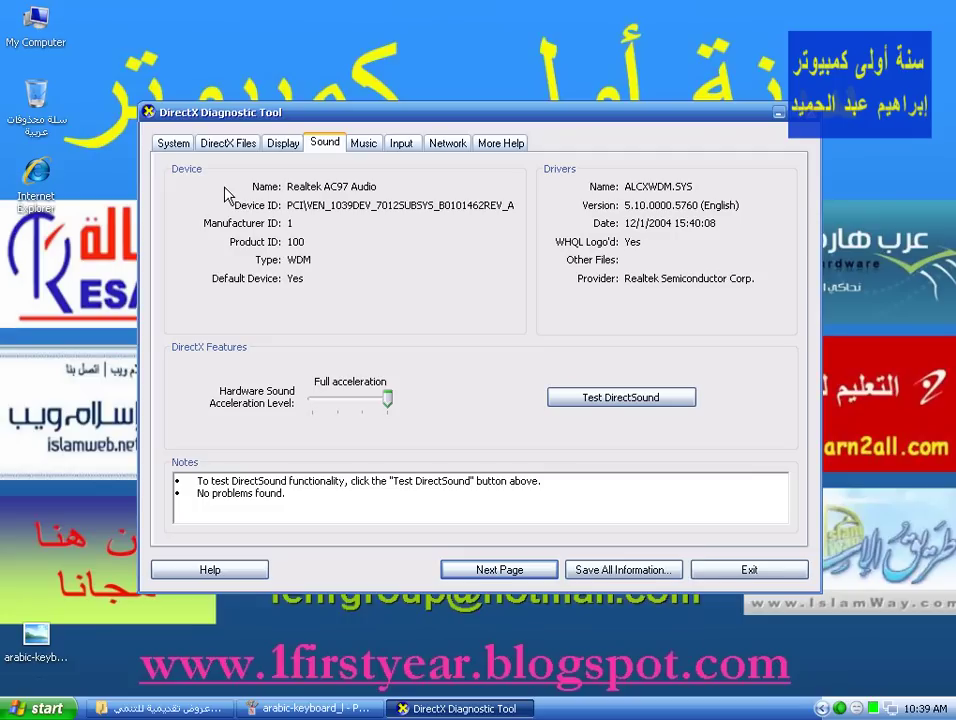
click(283, 143)
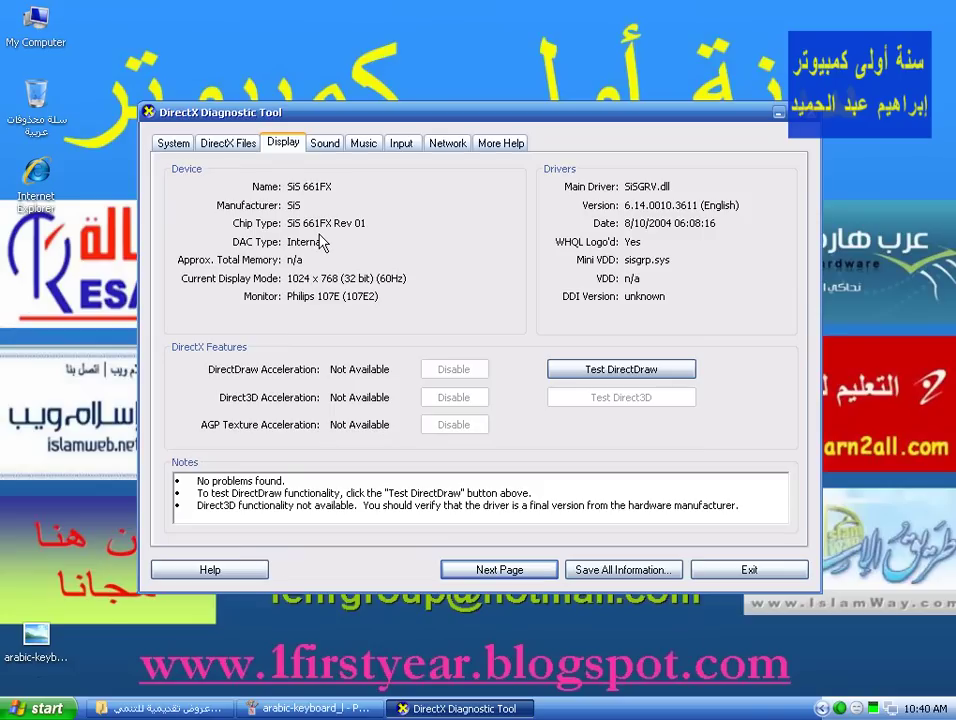
click(324, 143)
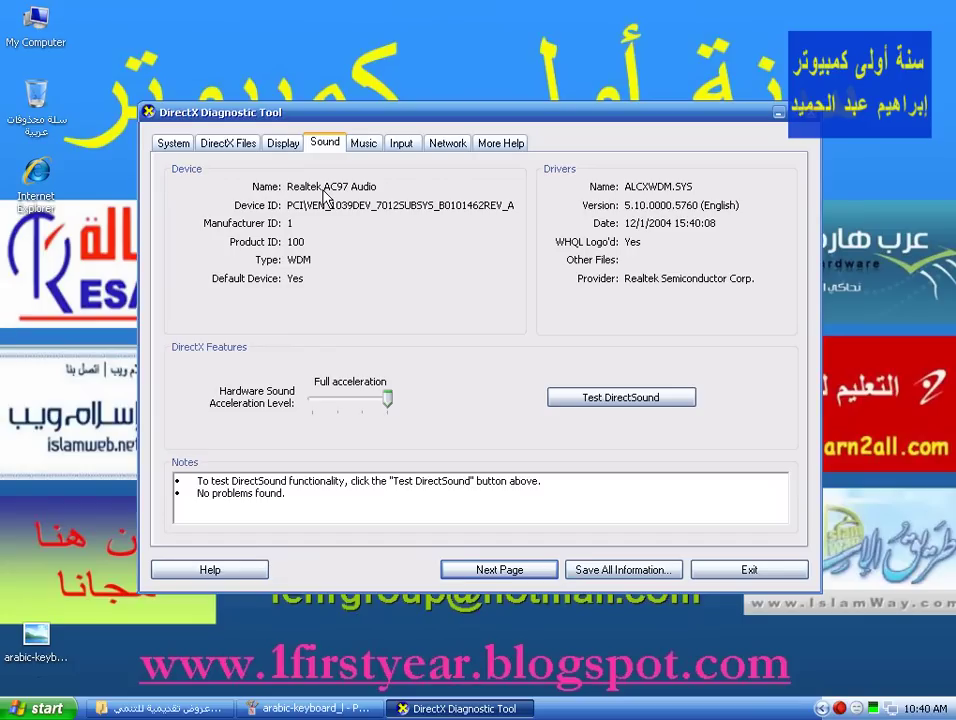
click(280, 143)
click(325, 143)
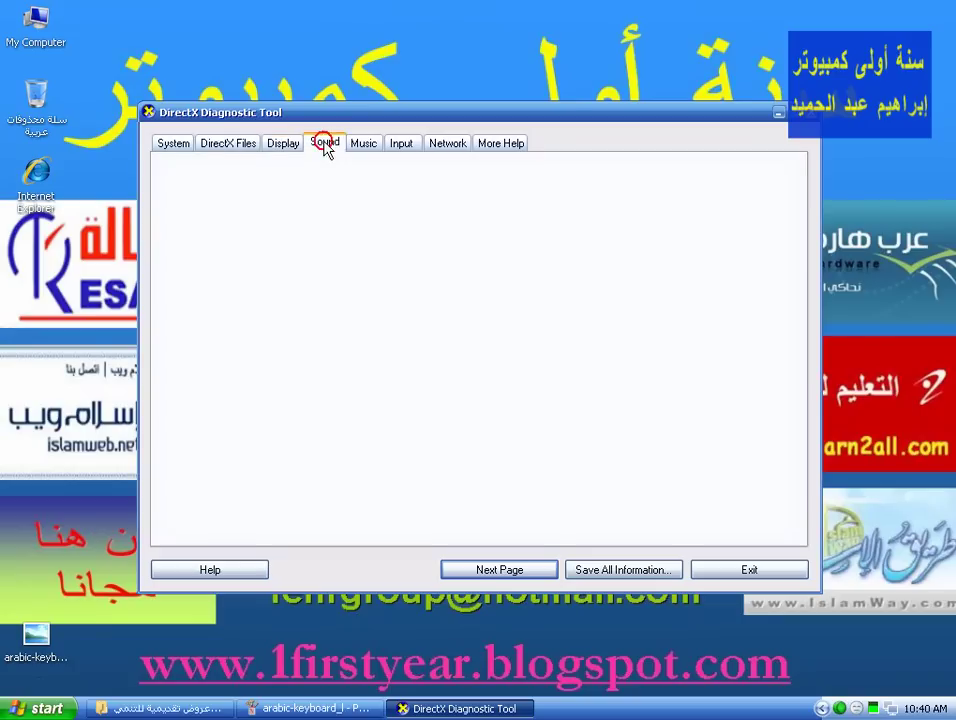
- Look through the network, additional help, input, music and sound pages, and return to the system information
click(443, 143)
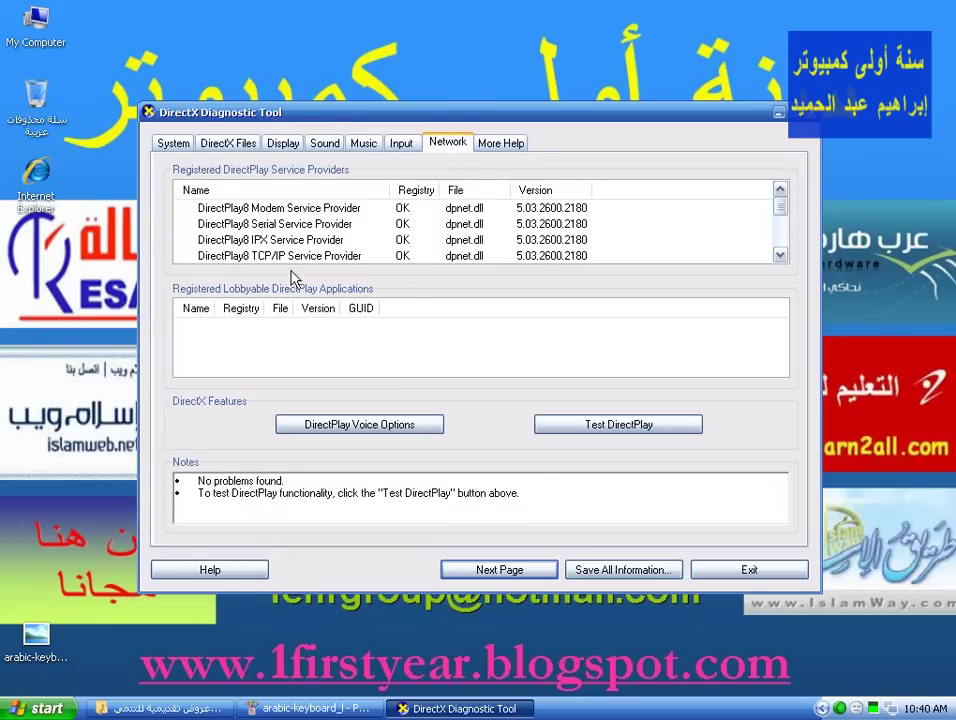
click(505, 145)
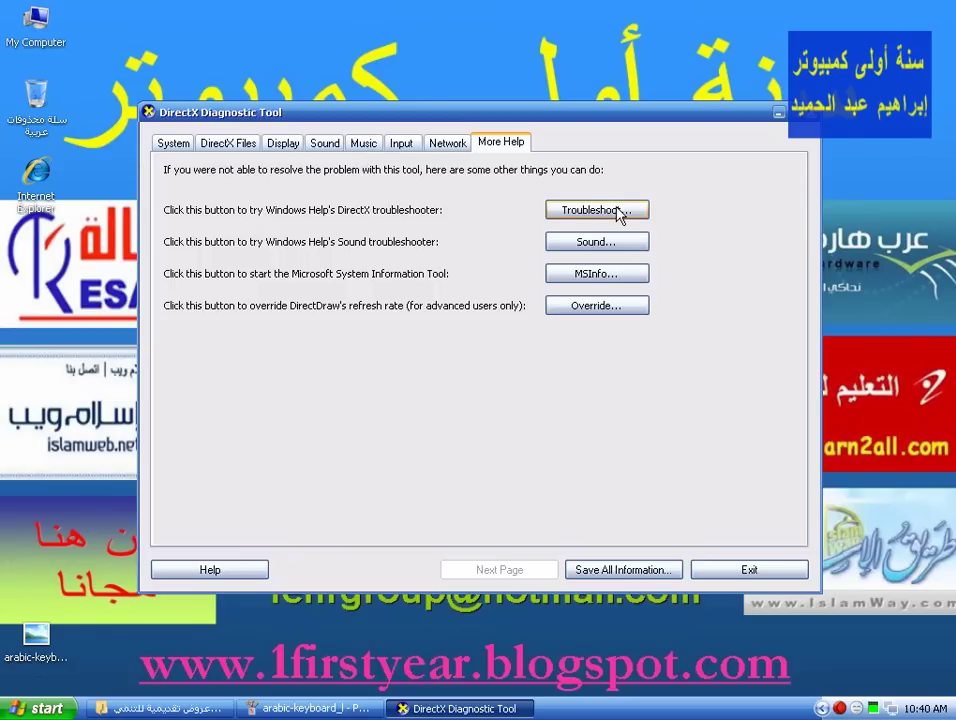
click(447, 144)
click(400, 145)
click(363, 143)
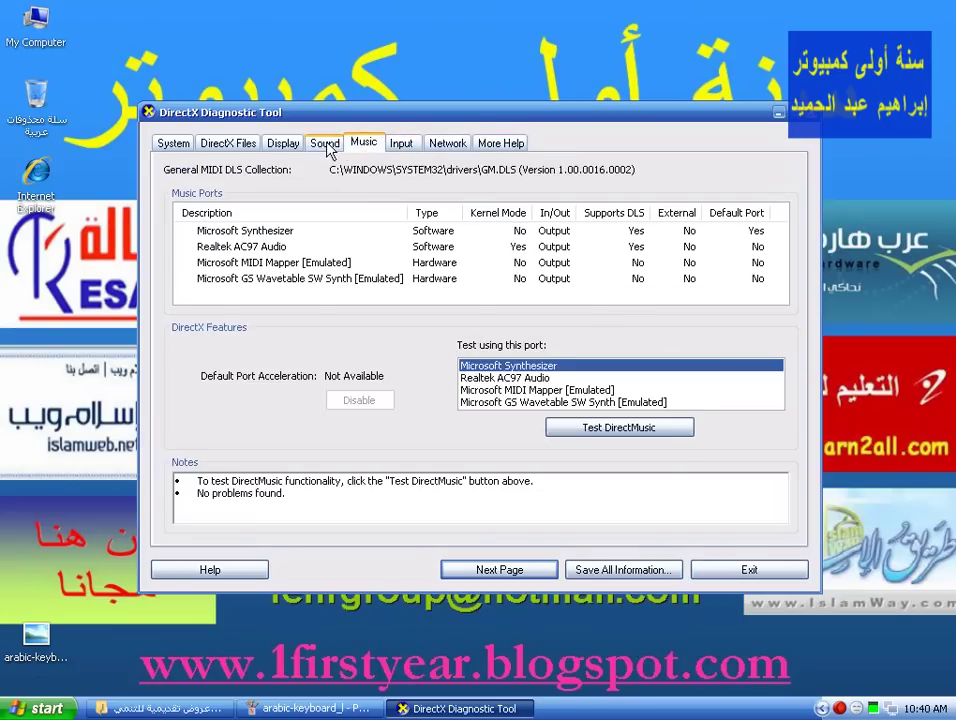
click(326, 145)
click(172, 143)
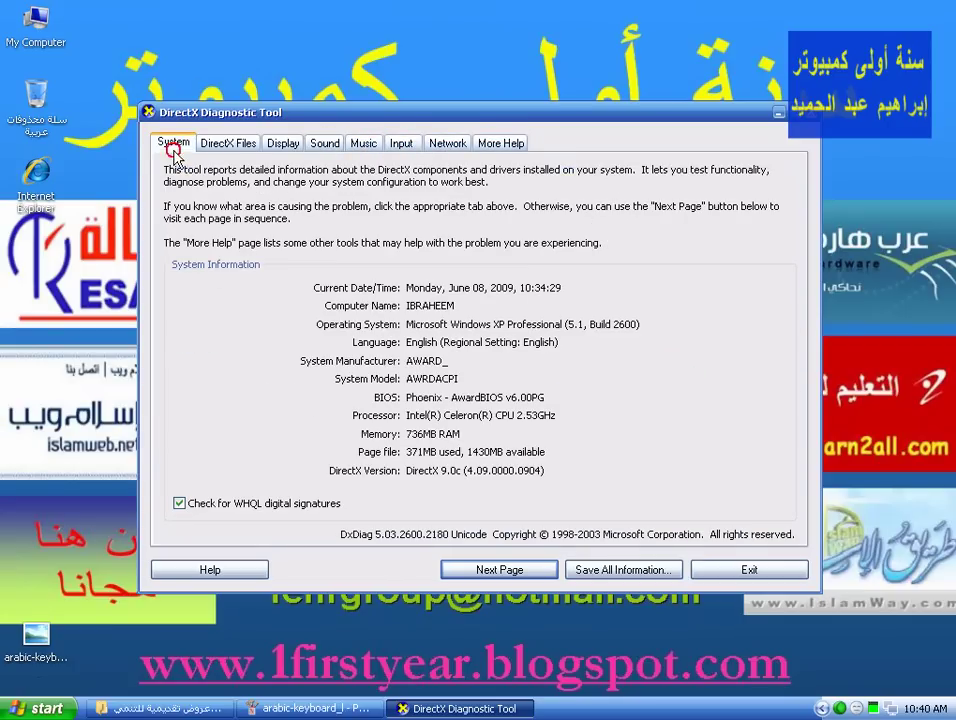
- View the DirectX files and display details again, and go back to the system information
click(252, 146)
click(274, 149)
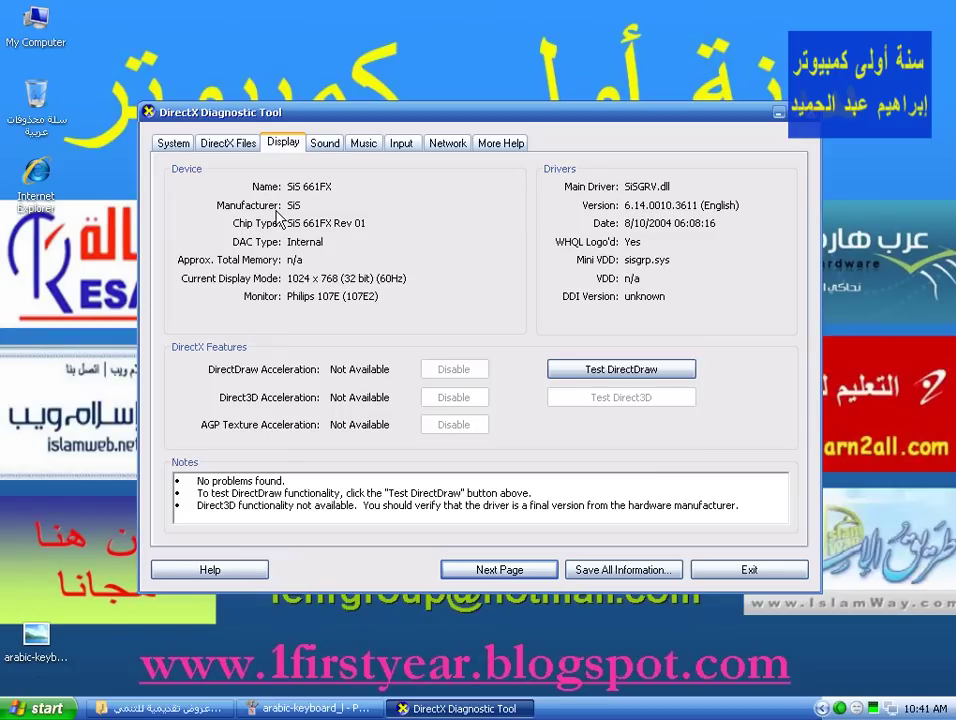
click(175, 145)
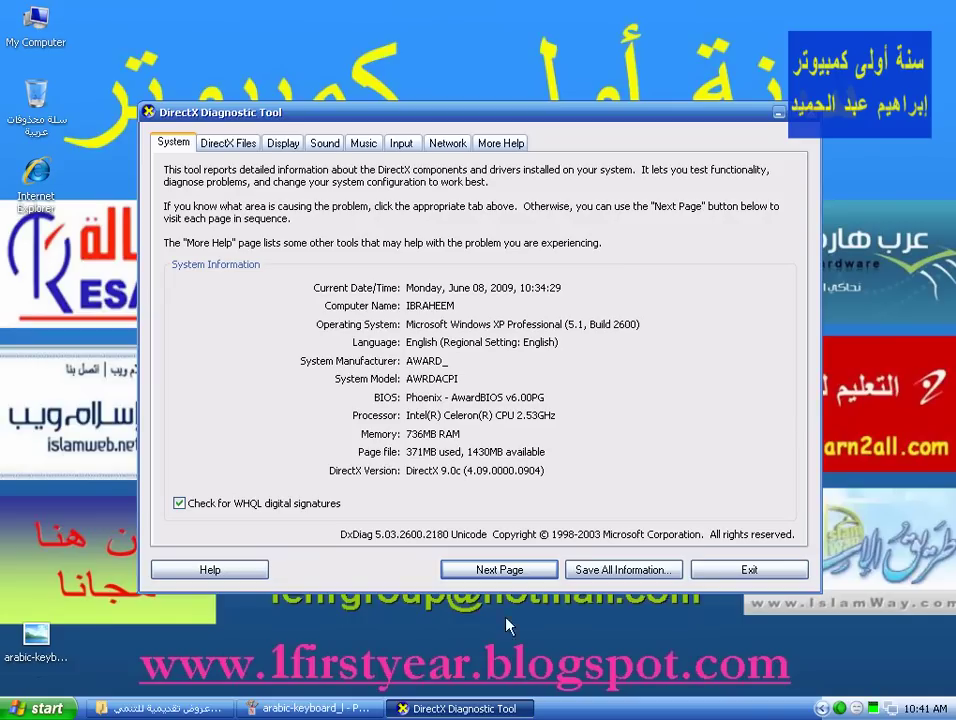
- Step through the diagnostic pages in sequence from System to Sound, and return to the system information
click(515, 573)
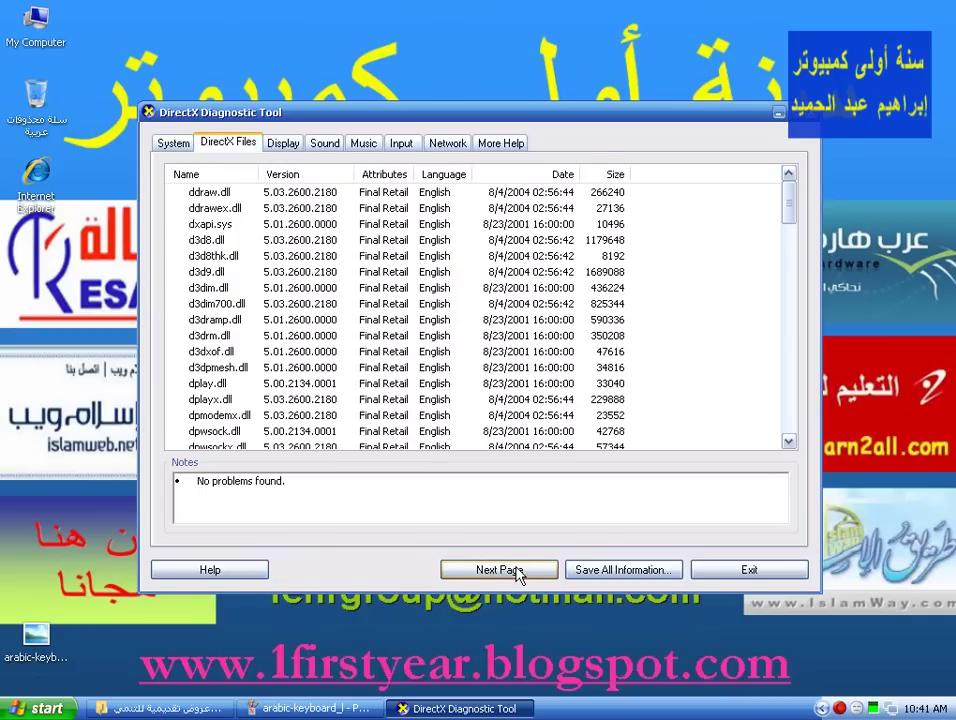
click(517, 573)
click(517, 573)
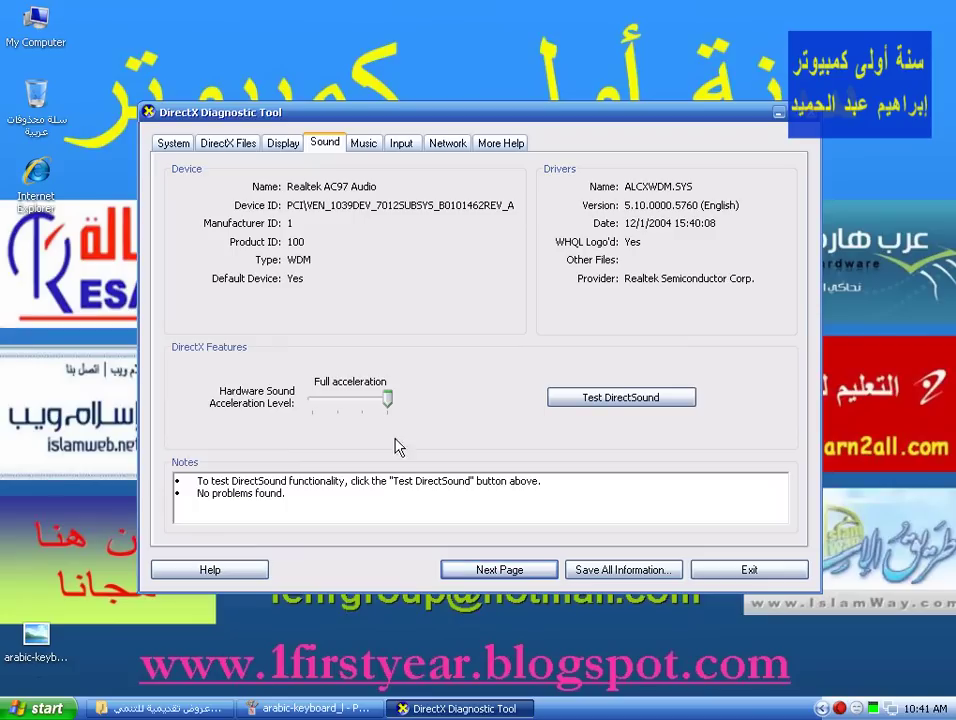
click(175, 144)
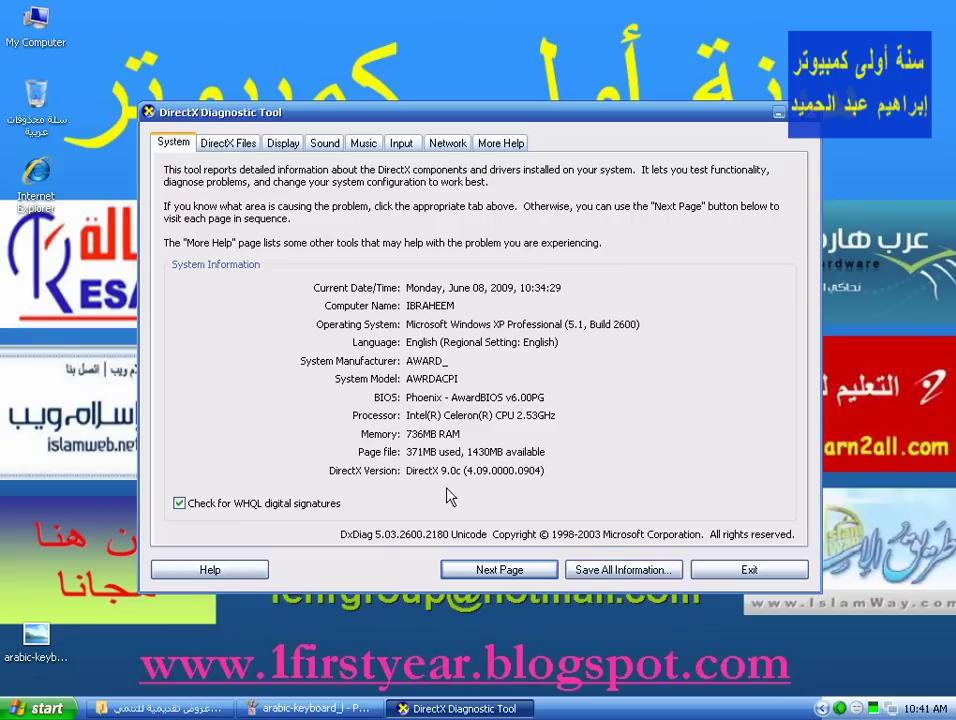
- Save all the diagnostic information to the Desktop as a text file named DxDiag
click(604, 573)
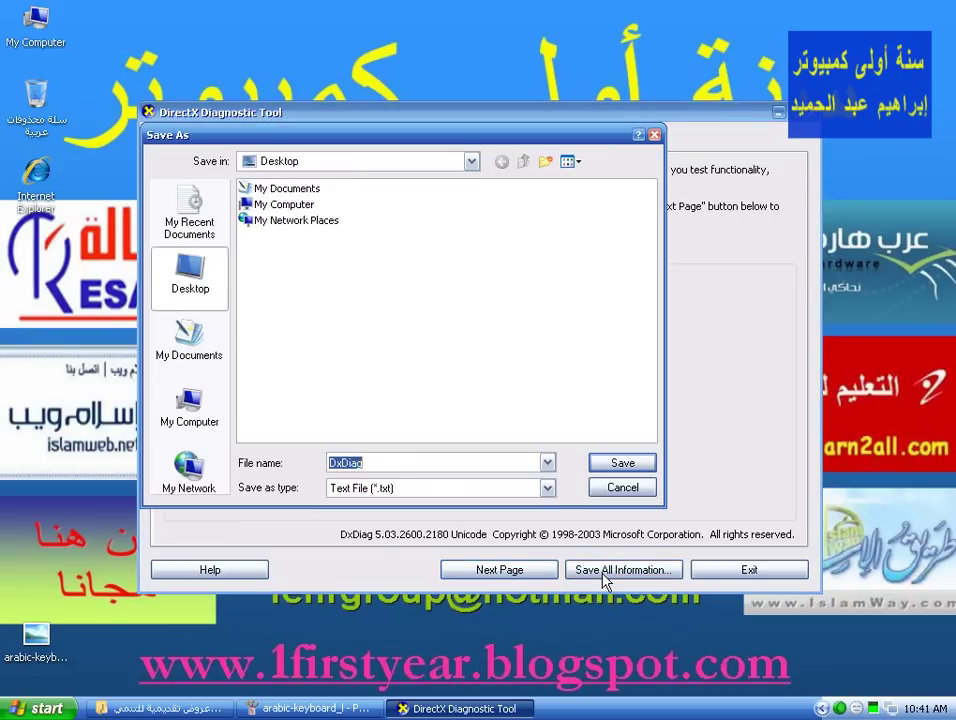
click(176, 268)
click(622, 466)
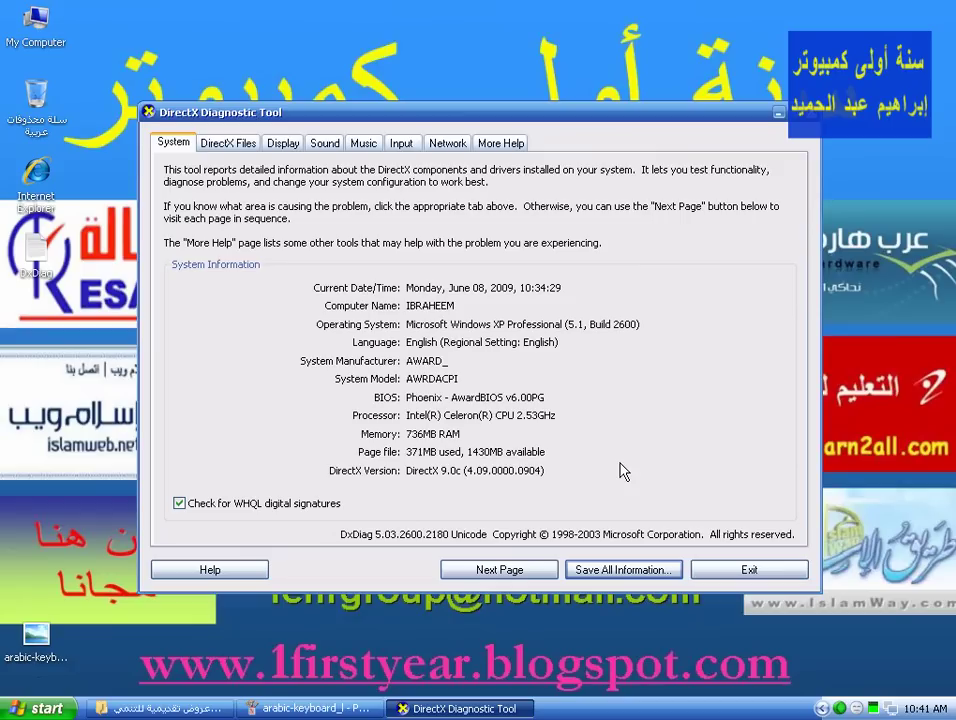
- Open the saved DxDiag report from the desktop and read its system information, notes and DirectX debug levels
click(38, 252)
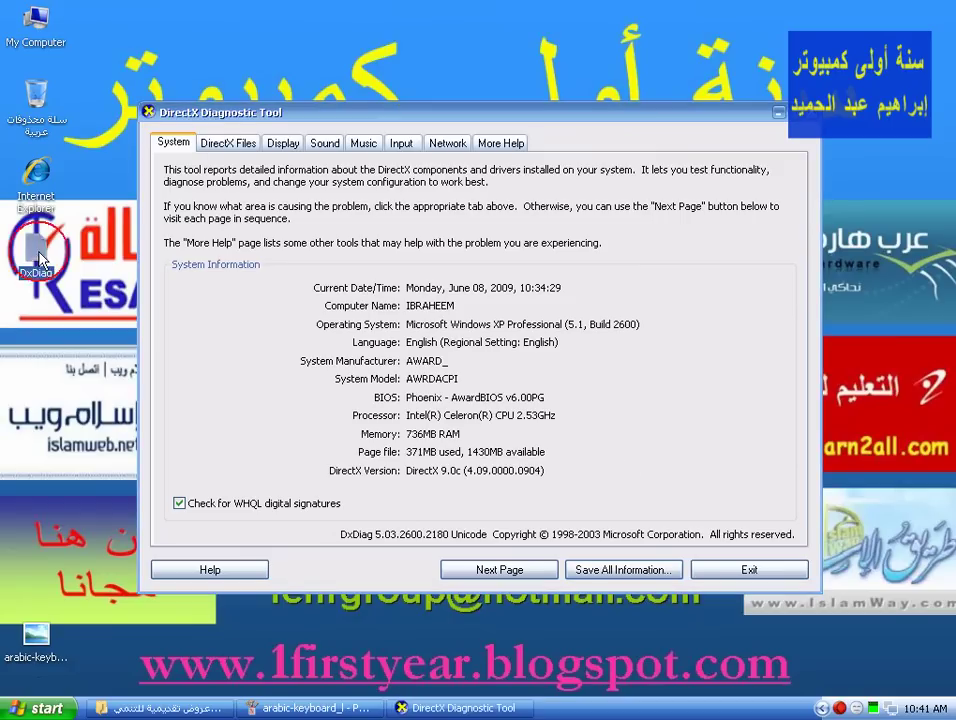
double_click(44, 257)
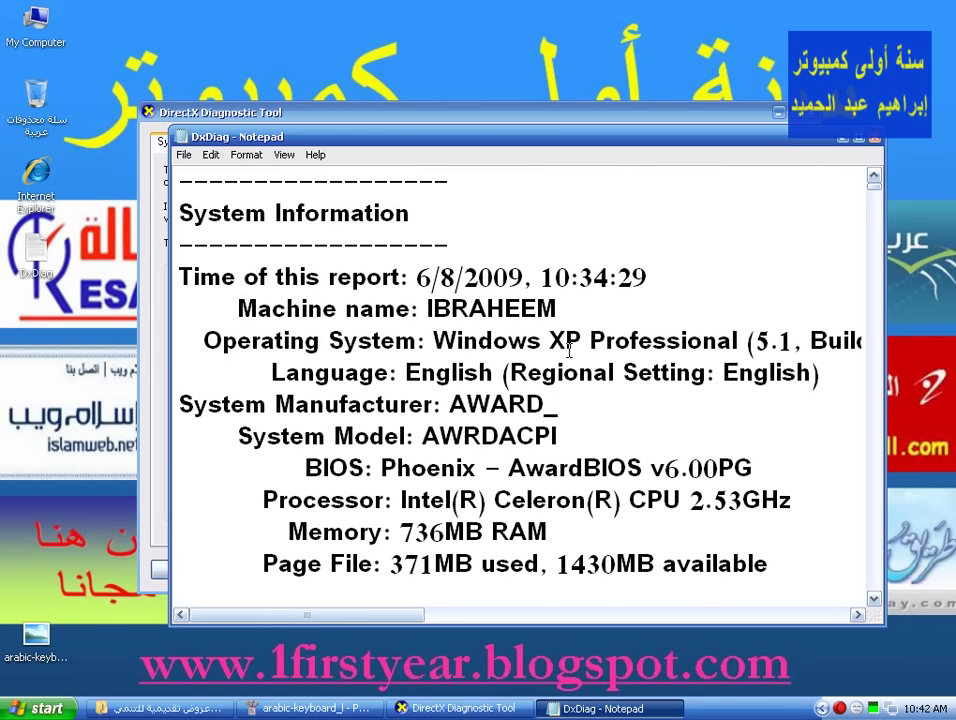
scroll(600, 356, down, 7)
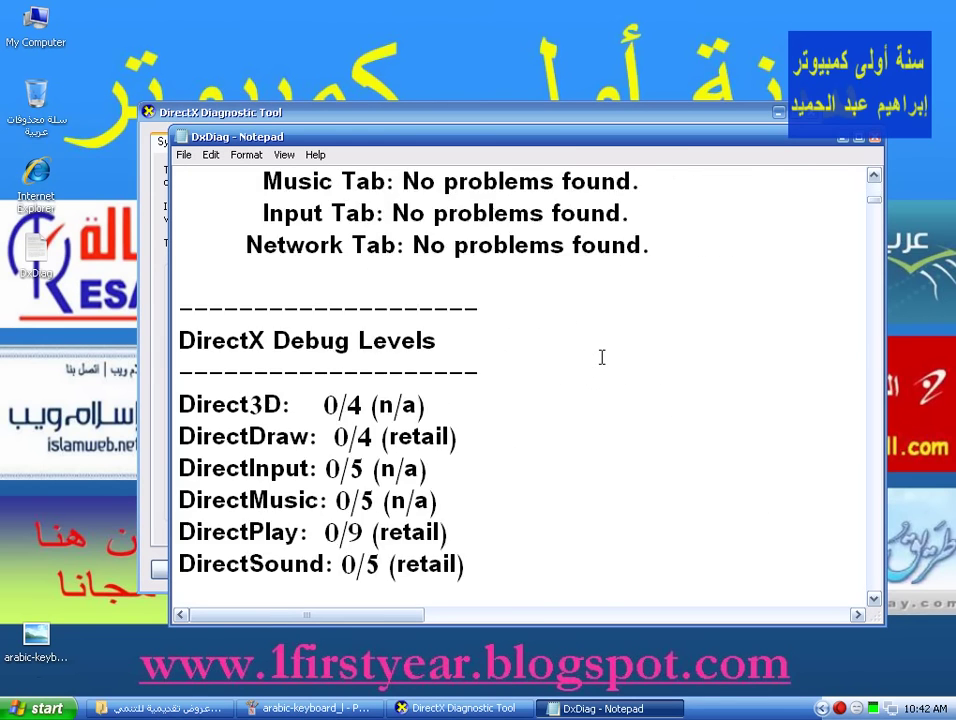
scroll(284, 433, up, 3)
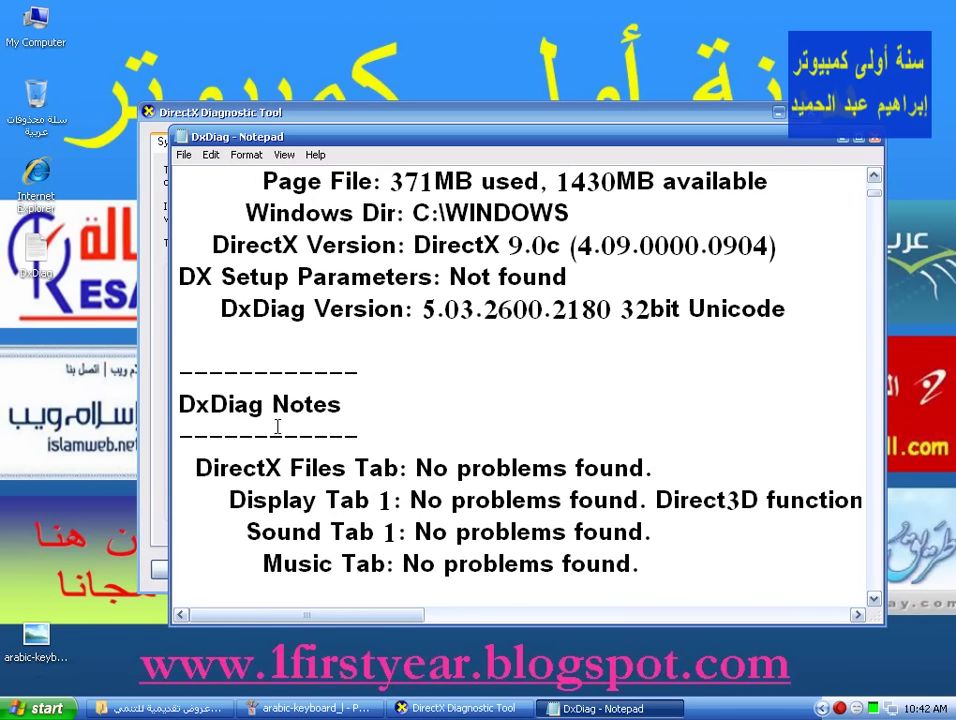
scroll(207, 418, down, 8)
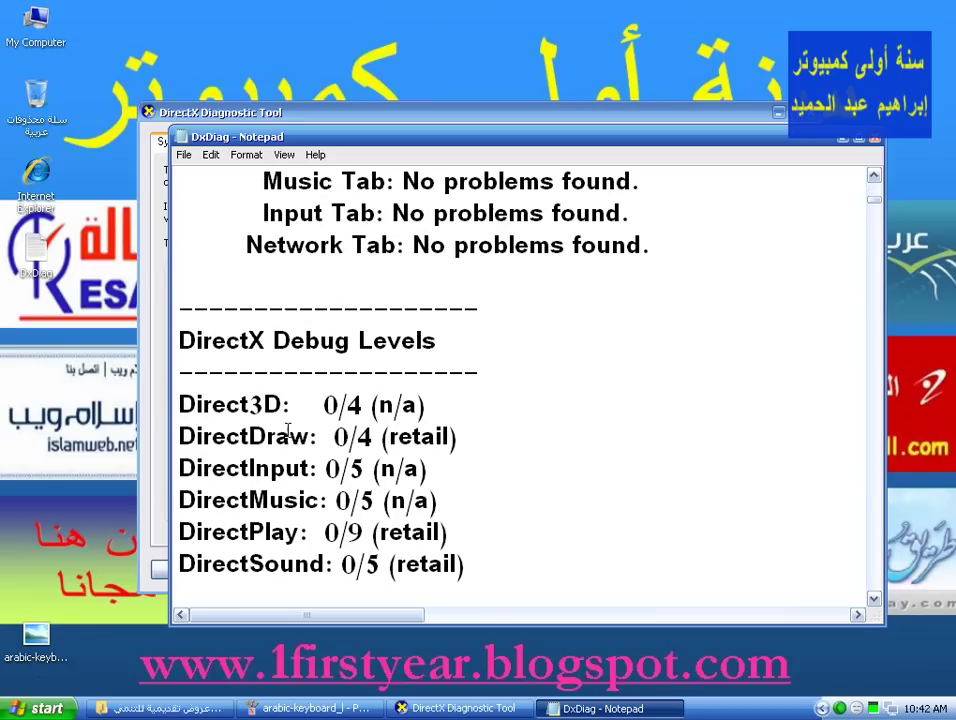
- Read the Display Devices section of the report, covering the graphics card, monitor, driver and test results
scroll(365, 418, down, 2)
scroll(365, 400, up, 1)
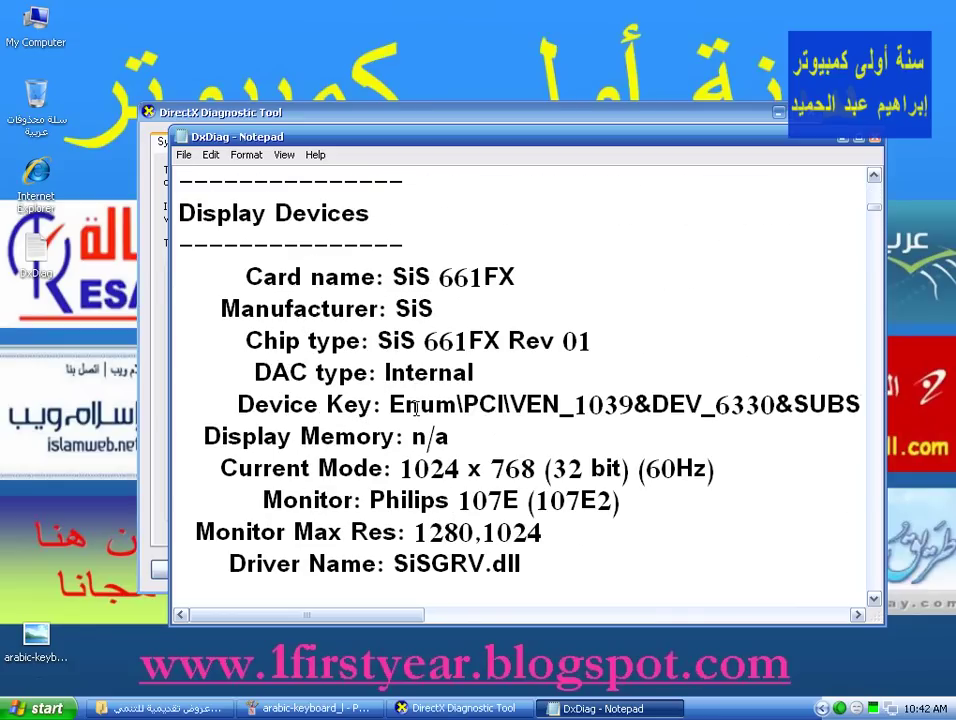
scroll(325, 378, down, 1)
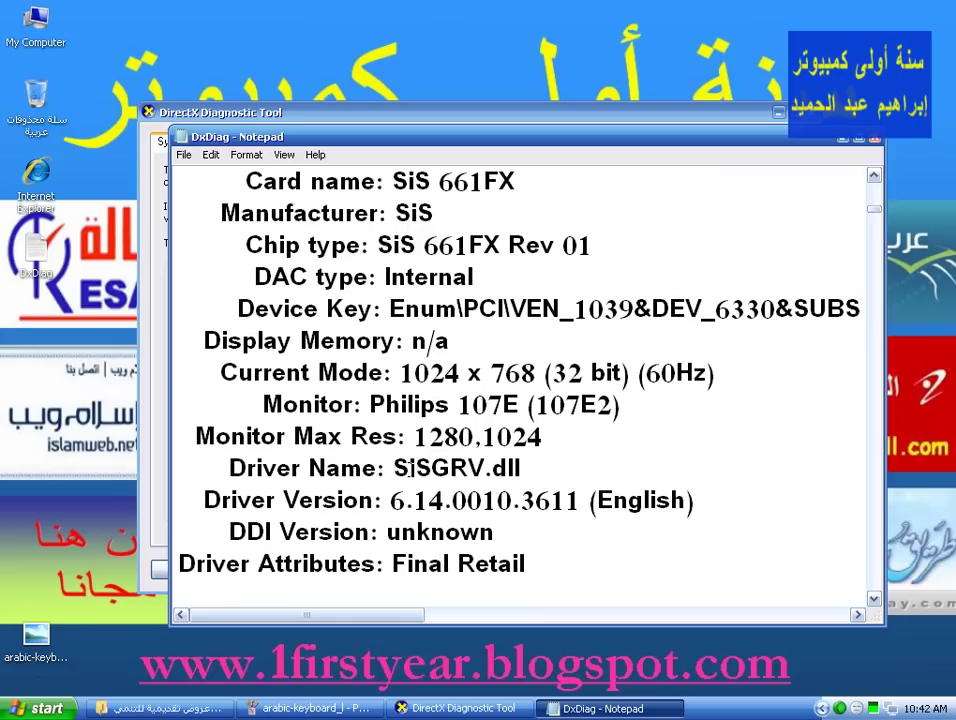
scroll(478, 432, down, 2)
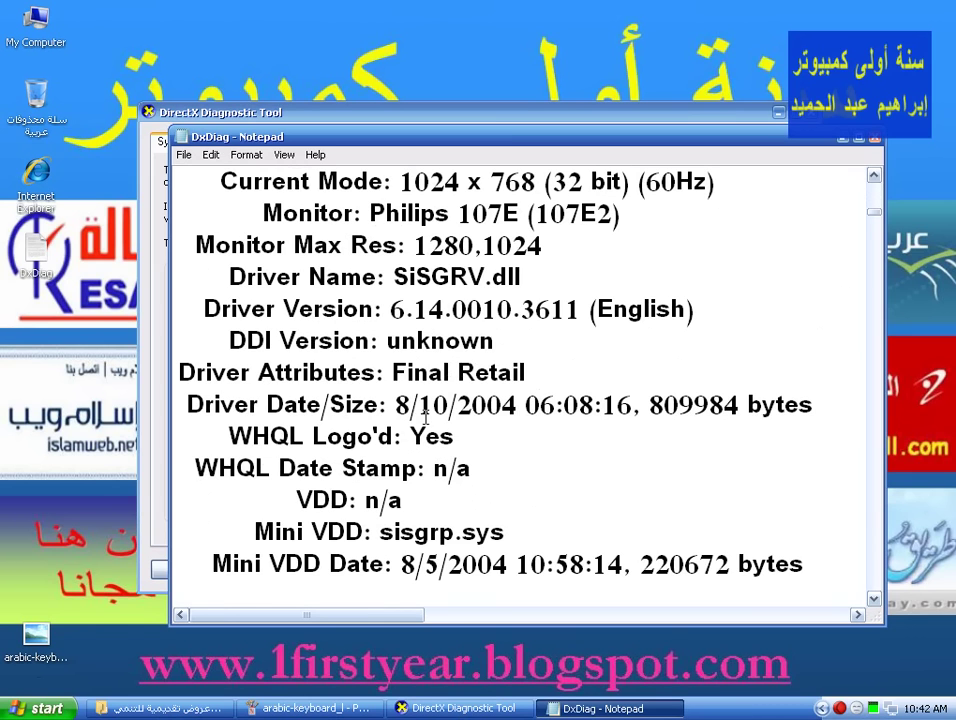
scroll(427, 416, down, 3)
scroll(425, 418, down, 7)
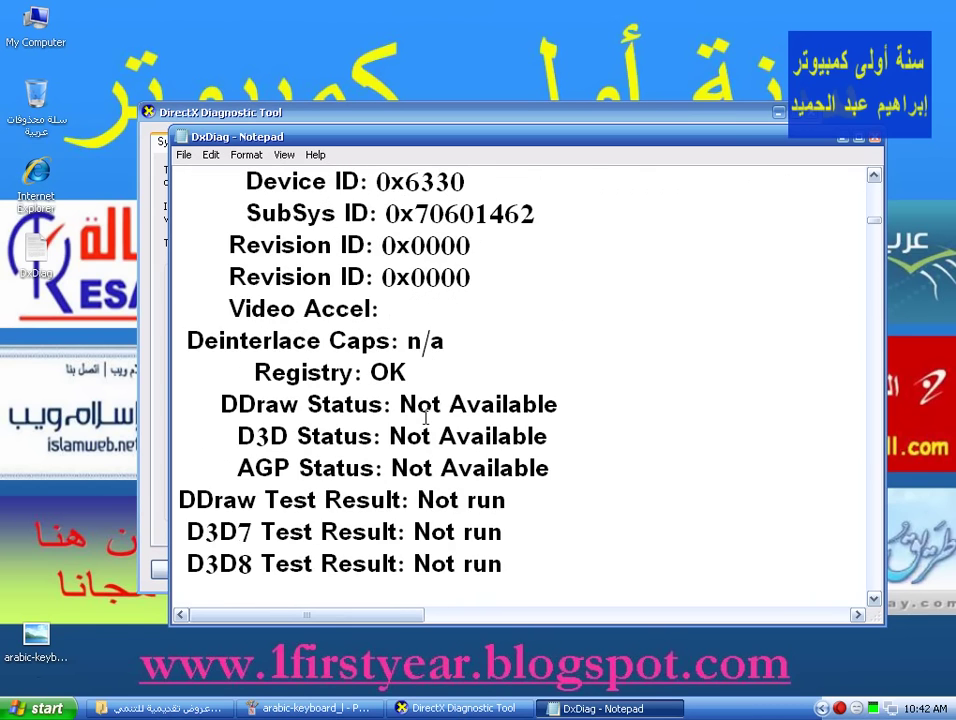
scroll(492, 415, down, 3)
scroll(492, 415, up, 3)
- Examine the report's sound device capabilities and the attached input devices
scroll(492, 340, down, 8)
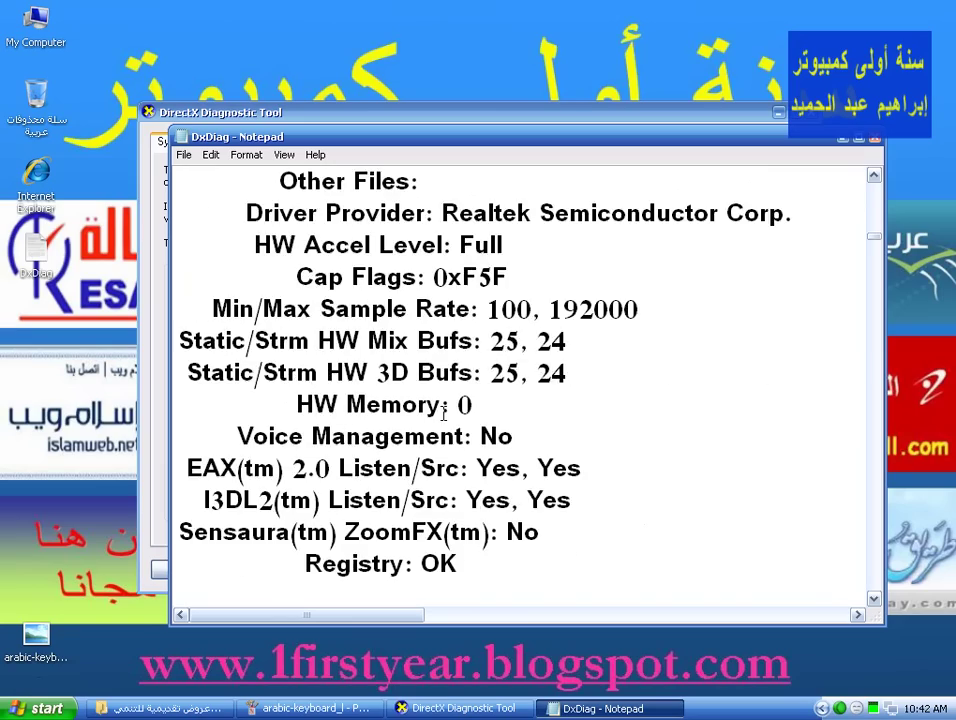
scroll(442, 406, up, 6)
scroll(442, 410, down, 9)
scroll(442, 413, down, 20)
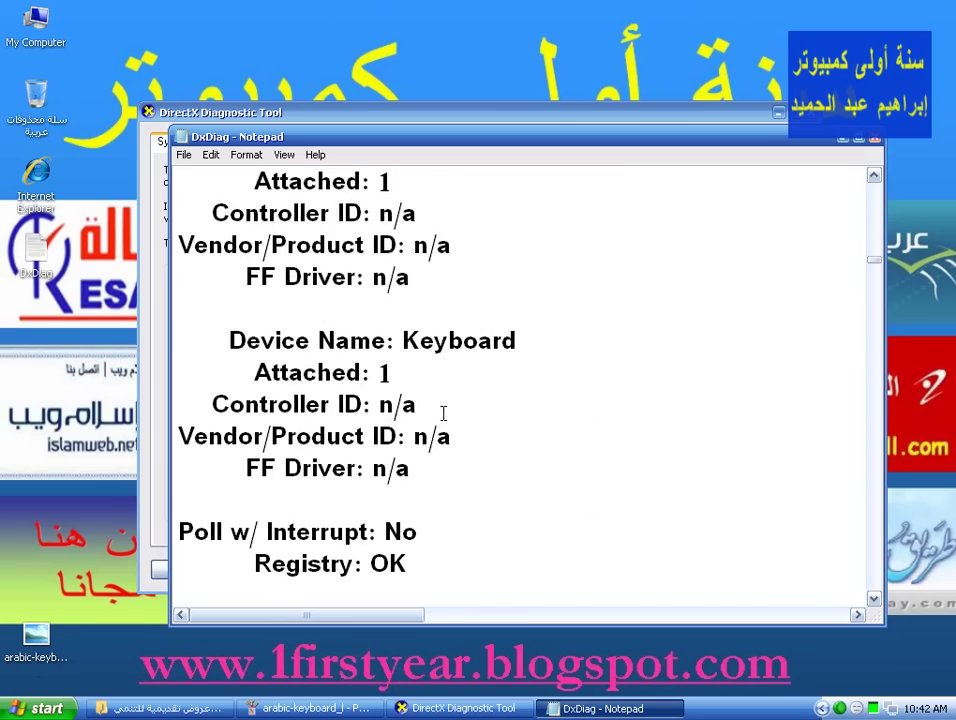
- Review the Disk & DVD/CD-ROM Drives section of the report for each drive's space, file system and model
scroll(443, 413, down, 10)
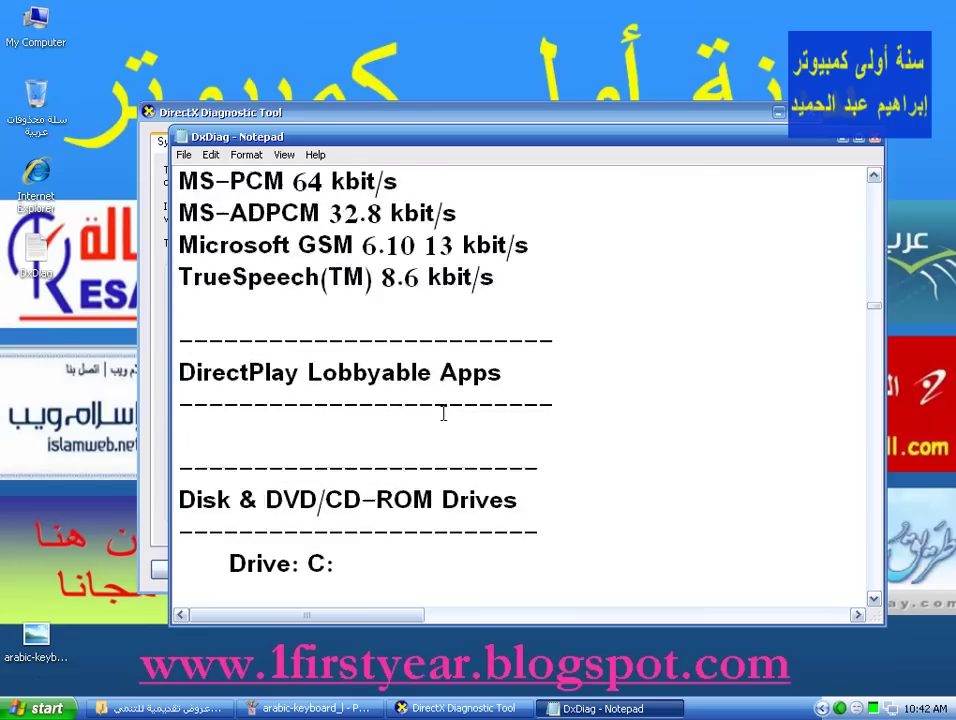
scroll(443, 413, down, 4)
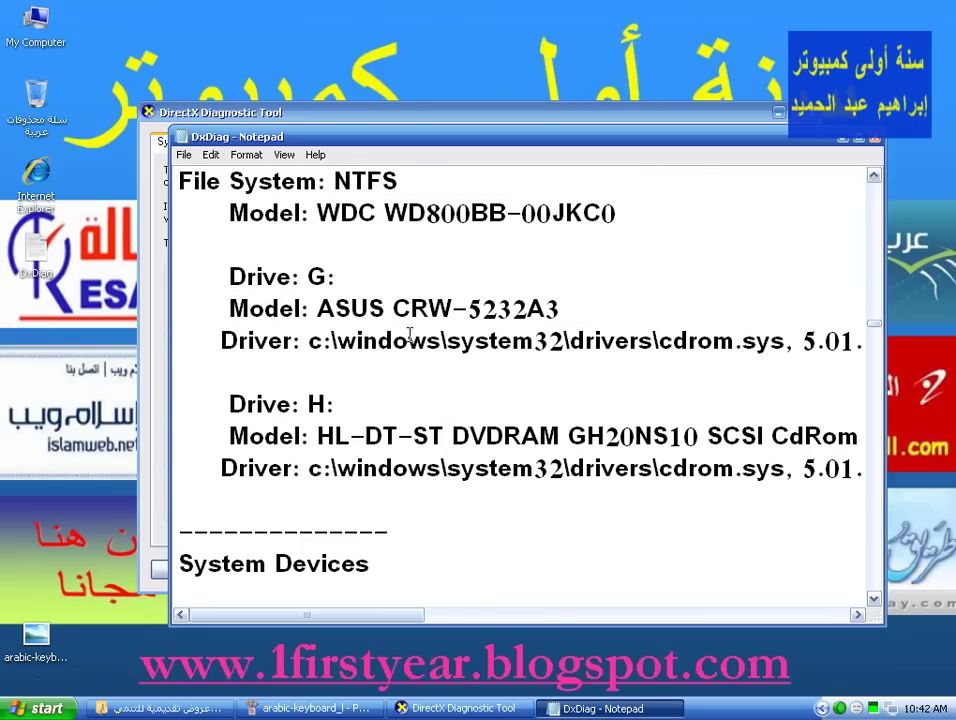
scroll(455, 377, up, 6)
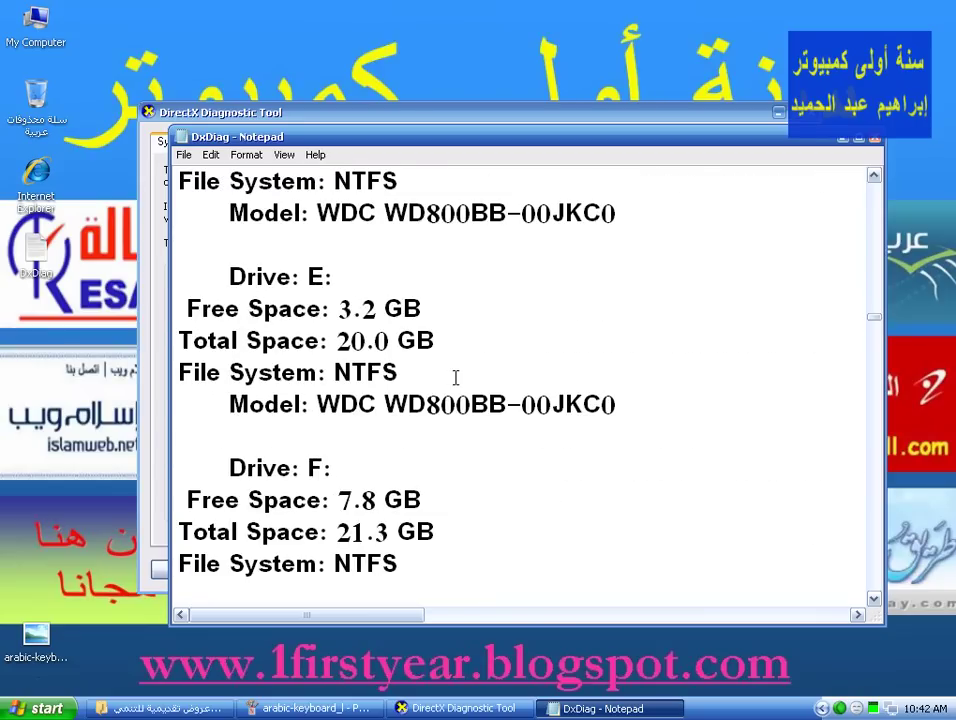
scroll(455, 377, up, 3)
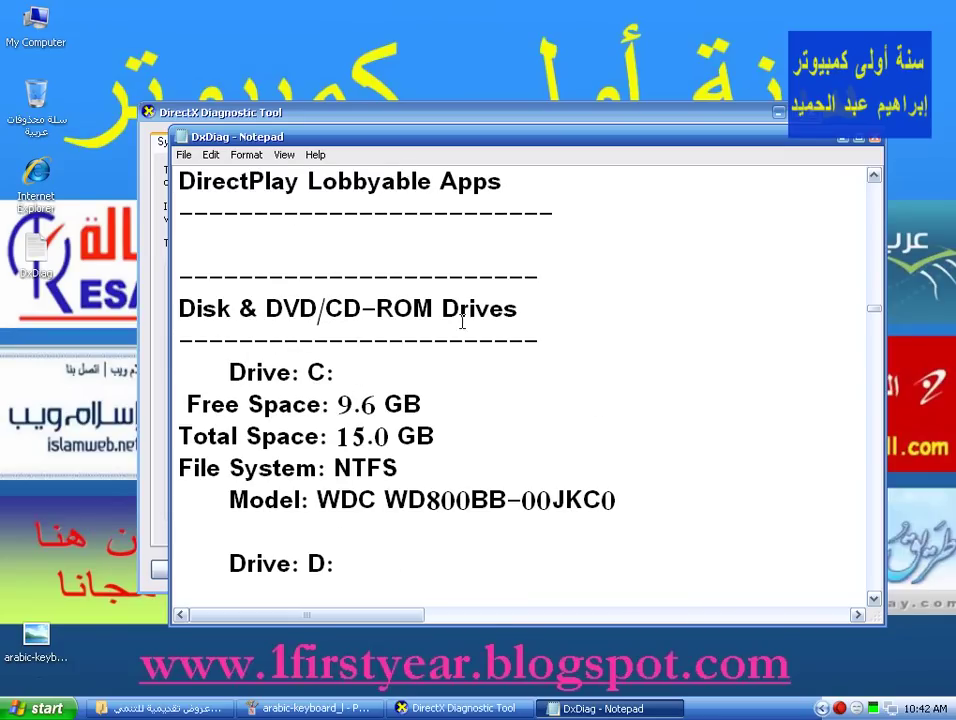
- Read drive C's entry in the Disk & DVD/CD-ROM Drives section, marking its letter, free space, total space and file system
scroll(427, 252, up, 2)
scroll(267, 415, down, 4)
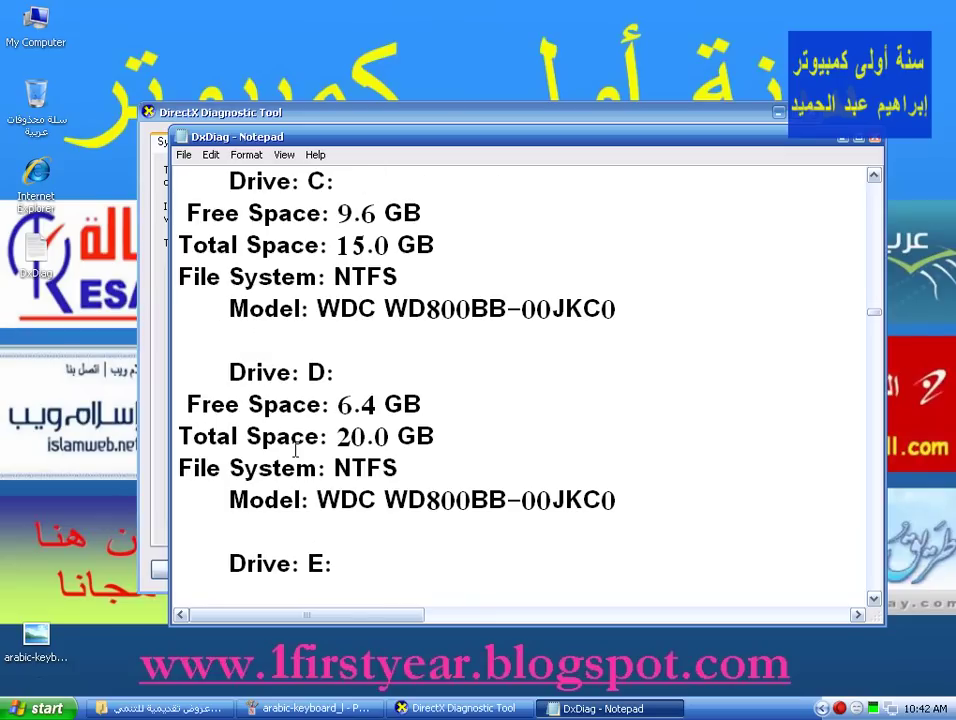
scroll(260, 367, up, 1)
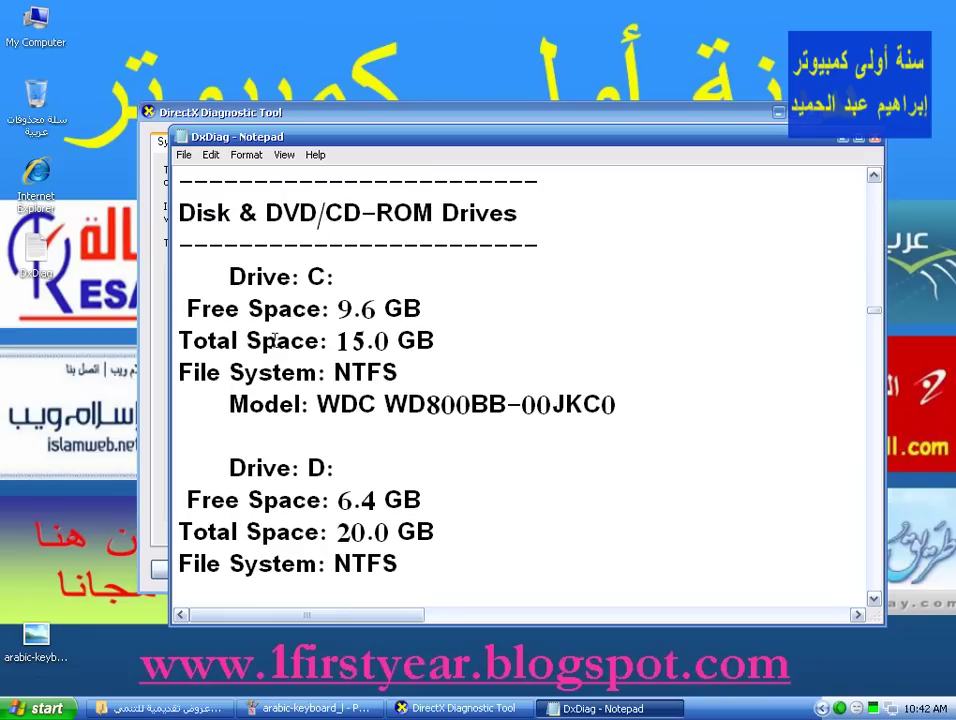
drag(229, 276, 328, 273)
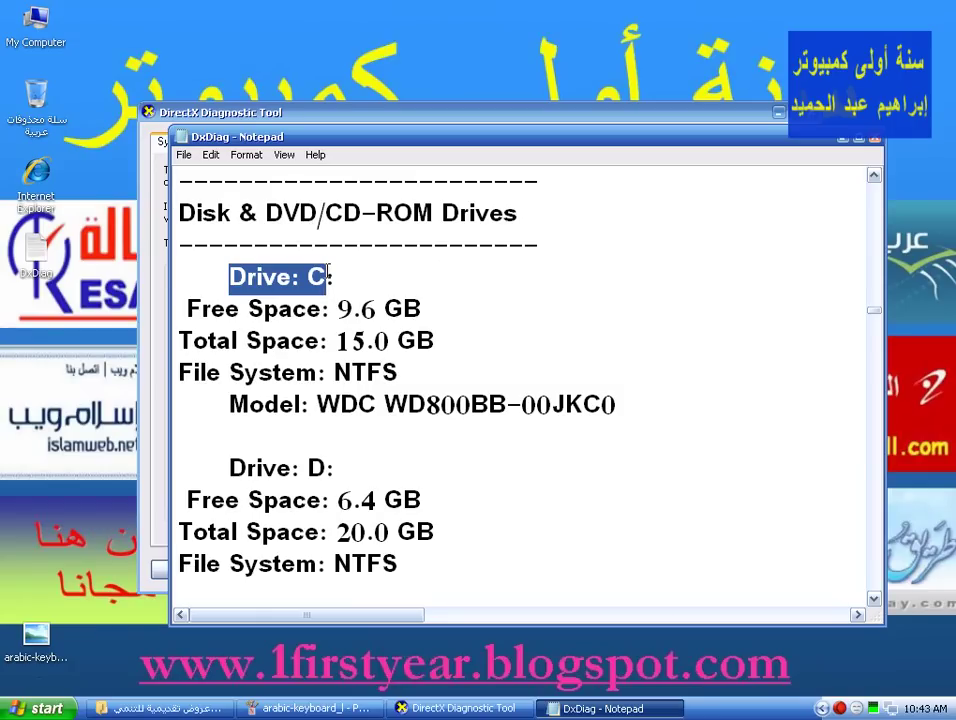
drag(338, 305, 372, 296)
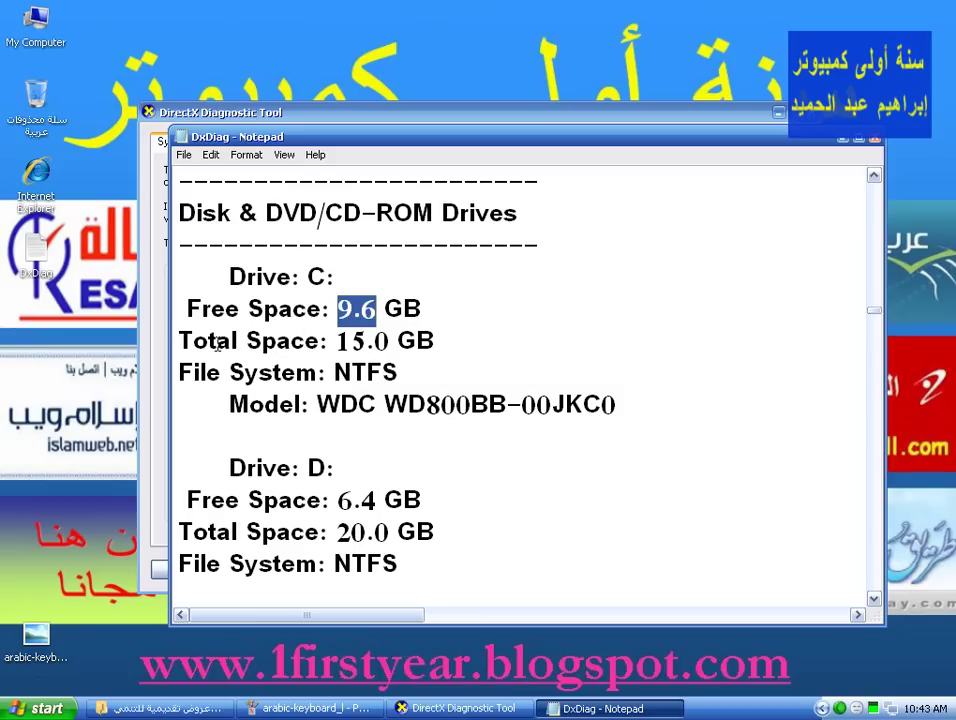
drag(336, 341, 390, 341)
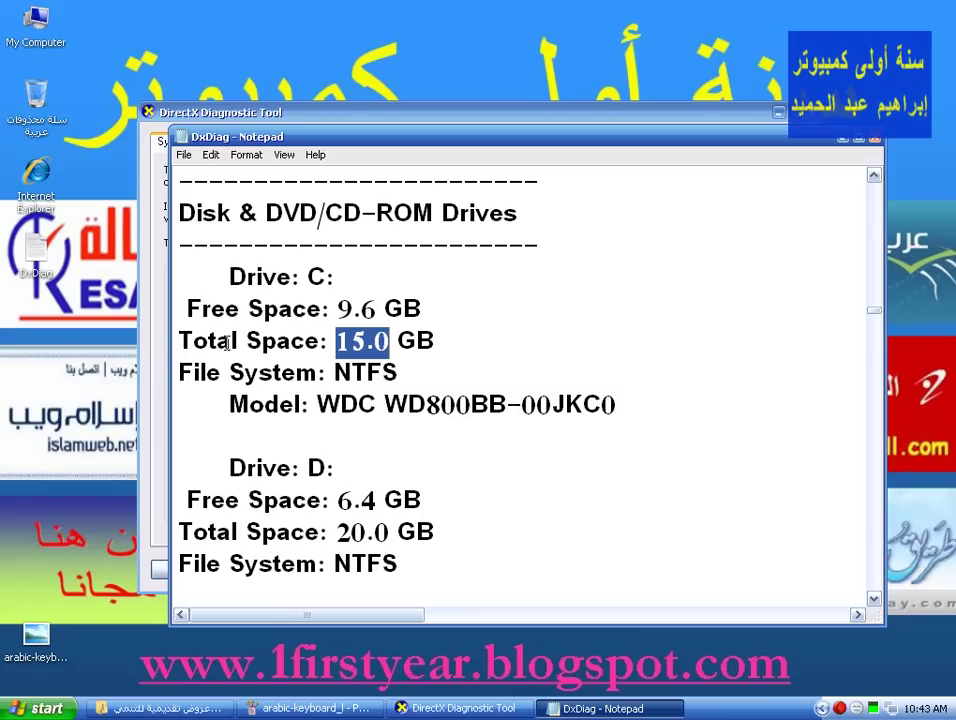
drag(334, 376, 420, 377)
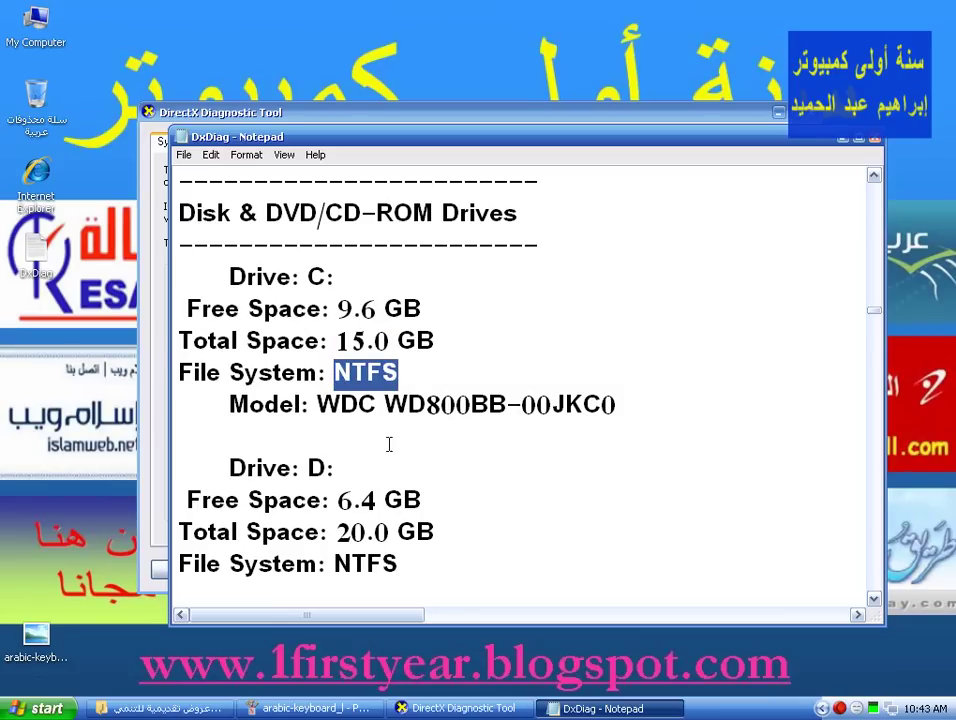
- Read the entries for drives D to H, marking the model names of the CD and DVD drives G and H
scroll(383, 456, down, 2)
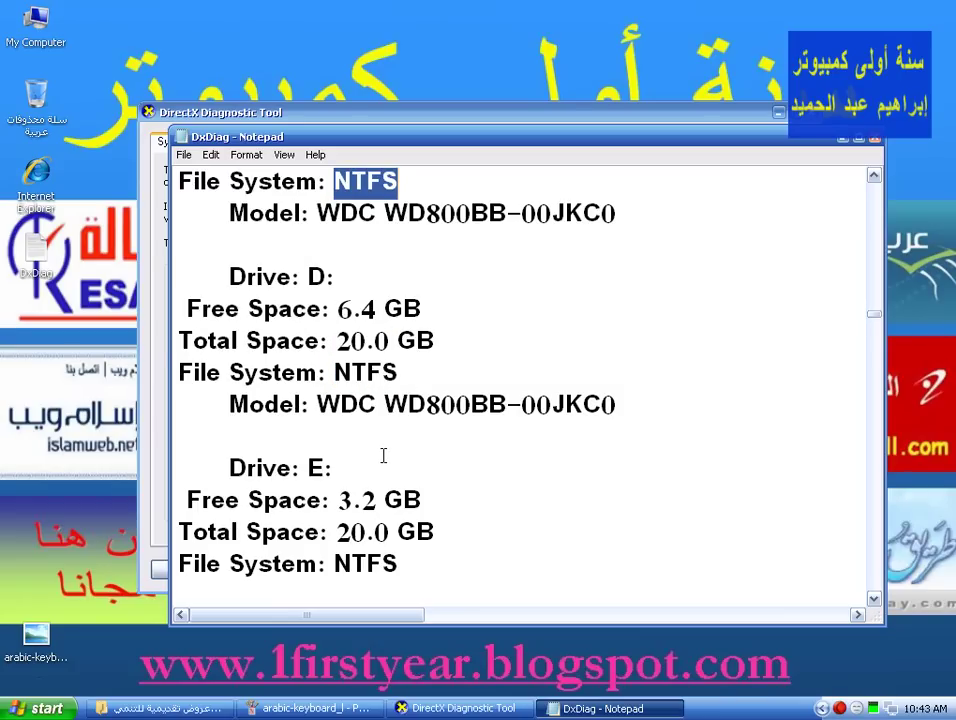
scroll(383, 456, down, 2)
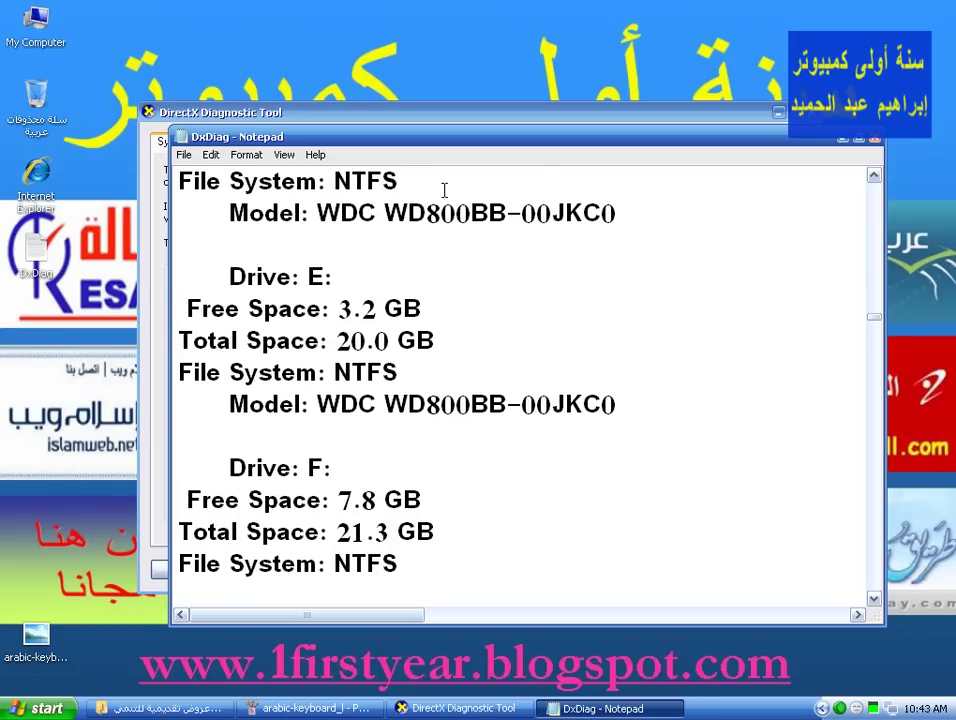
scroll(422, 404, down, 2)
scroll(422, 404, down, 3)
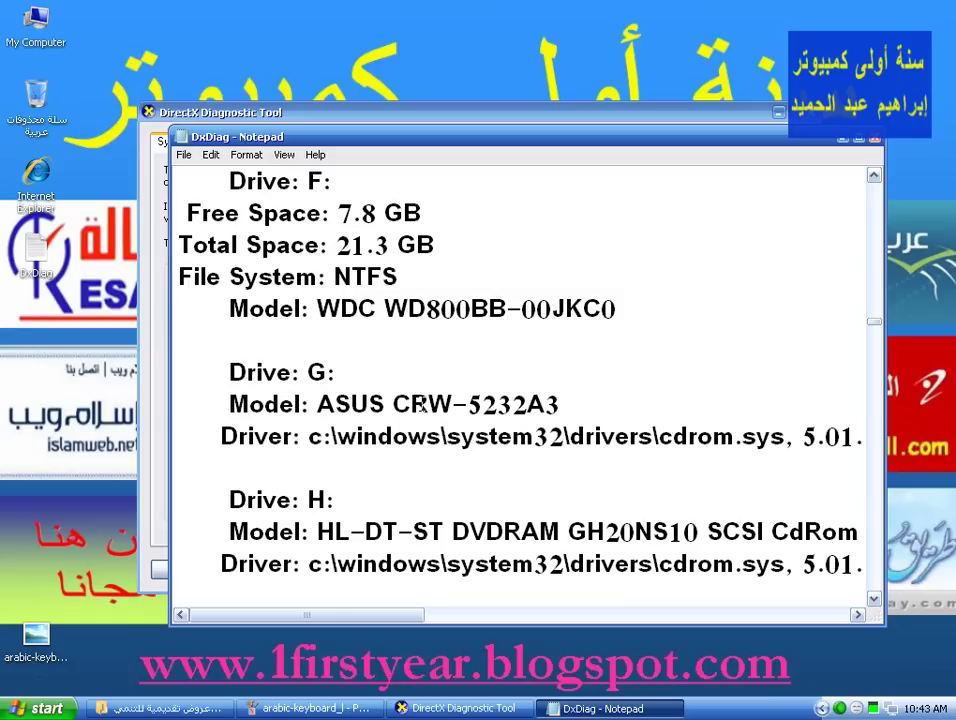
scroll(348, 263, up, 1)
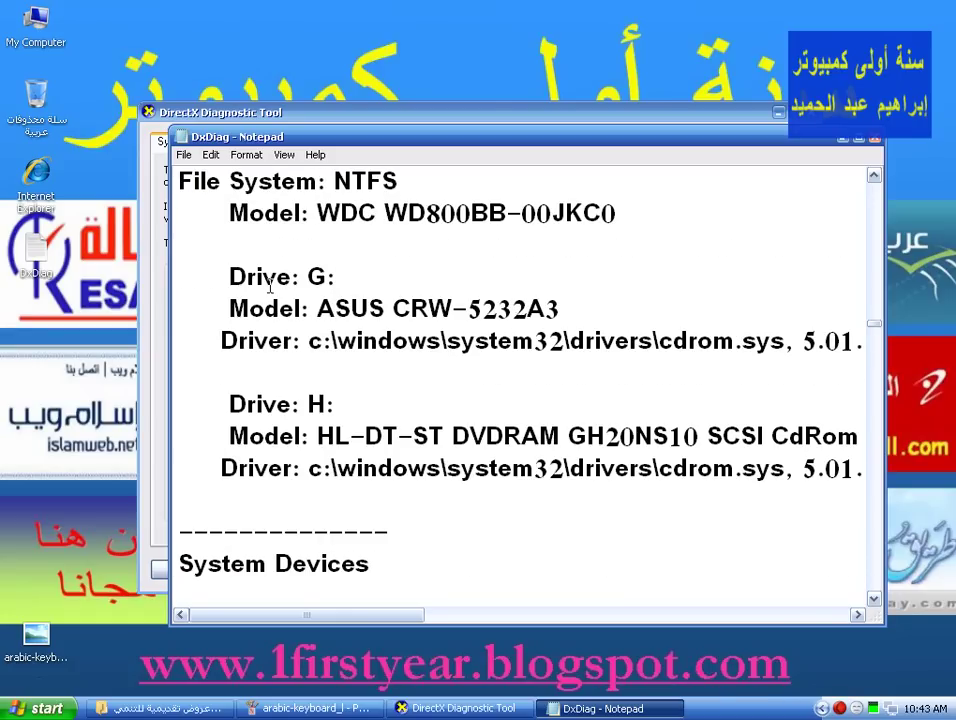
drag(452, 436, 551, 430)
drag(386, 309, 463, 310)
drag(318, 309, 352, 309)
drag(455, 436, 549, 428)
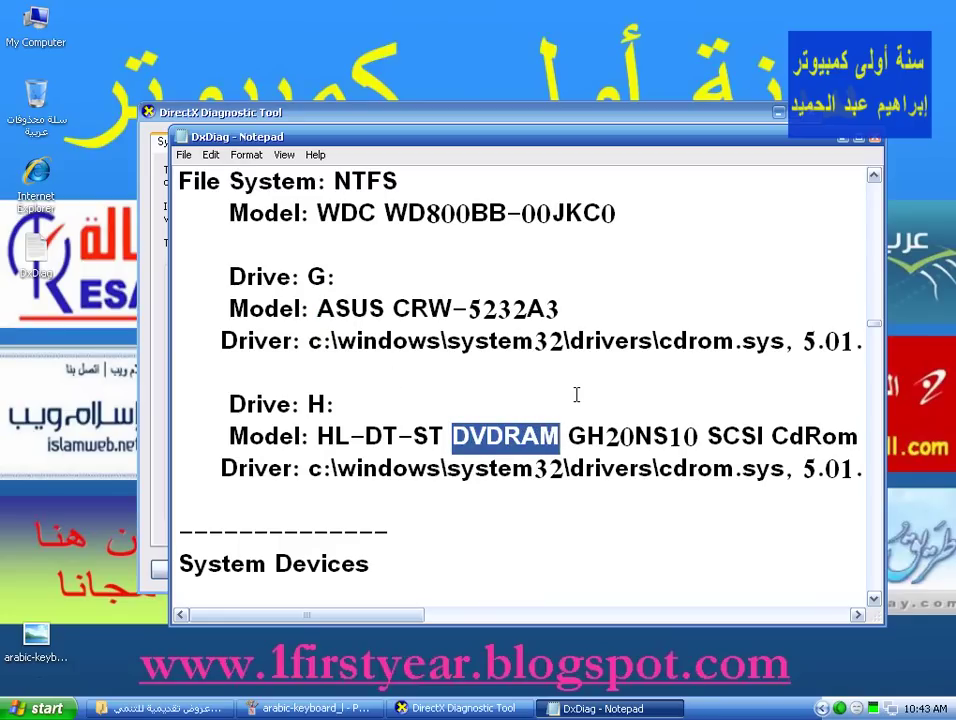
- Skim the rest of the report, from the System Devices drivers through the DirectX component files to the decoder and filter list
scroll(576, 393, down, 1)
mouse_move(393, 614)
mouse_down()
mouse_move(478, 617)
mouse_move(400, 620)
mouse_up()
scroll(495, 410, down, 2)
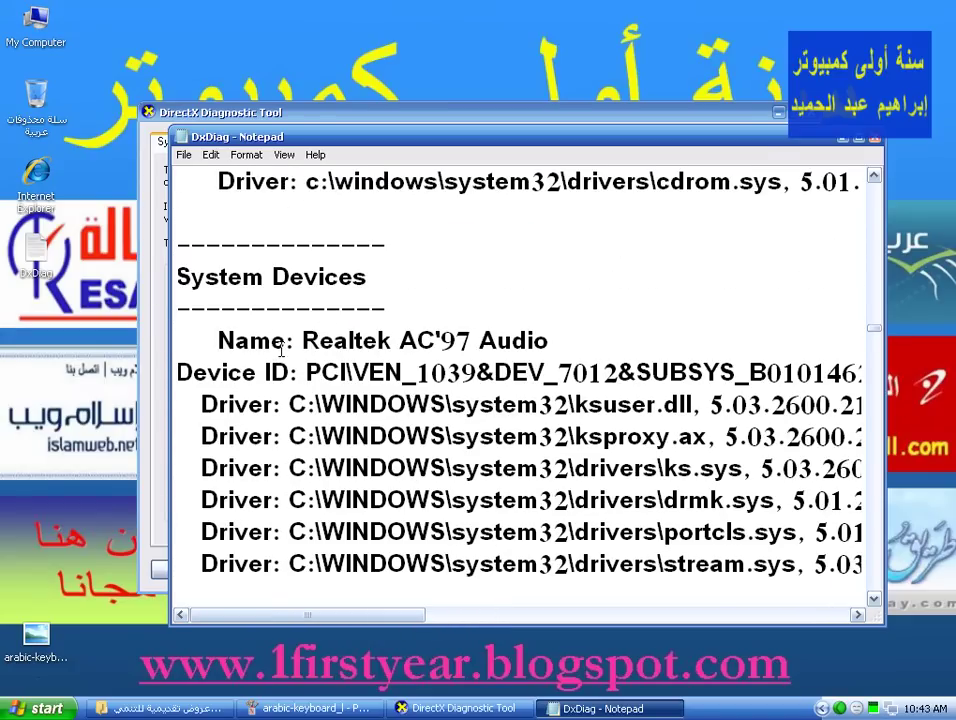
scroll(352, 338, down, 4)
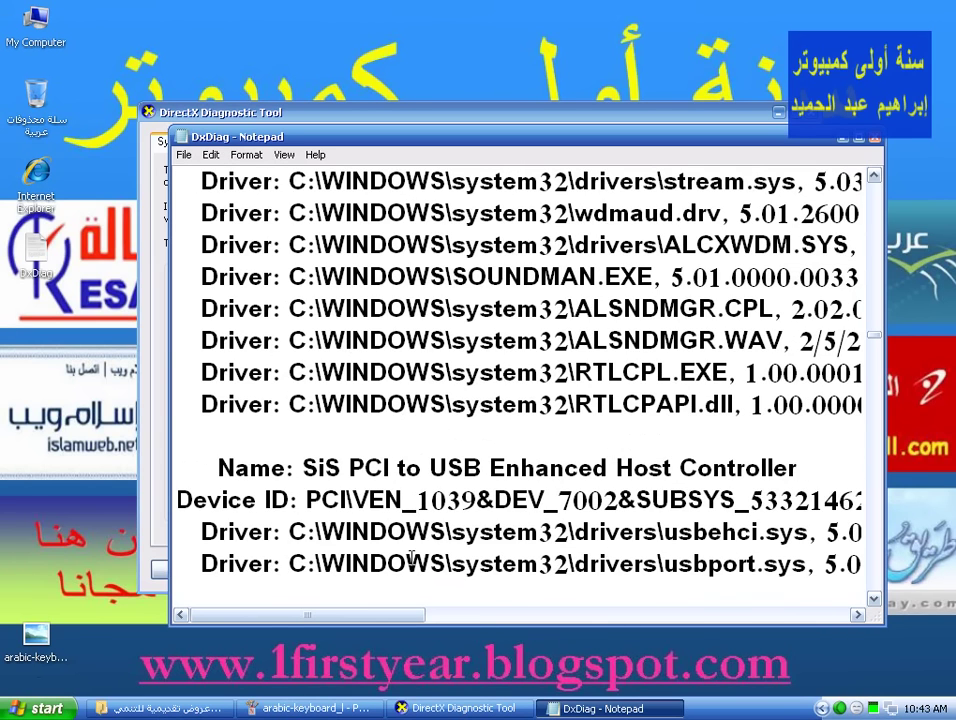
scroll(530, 427, down, 4)
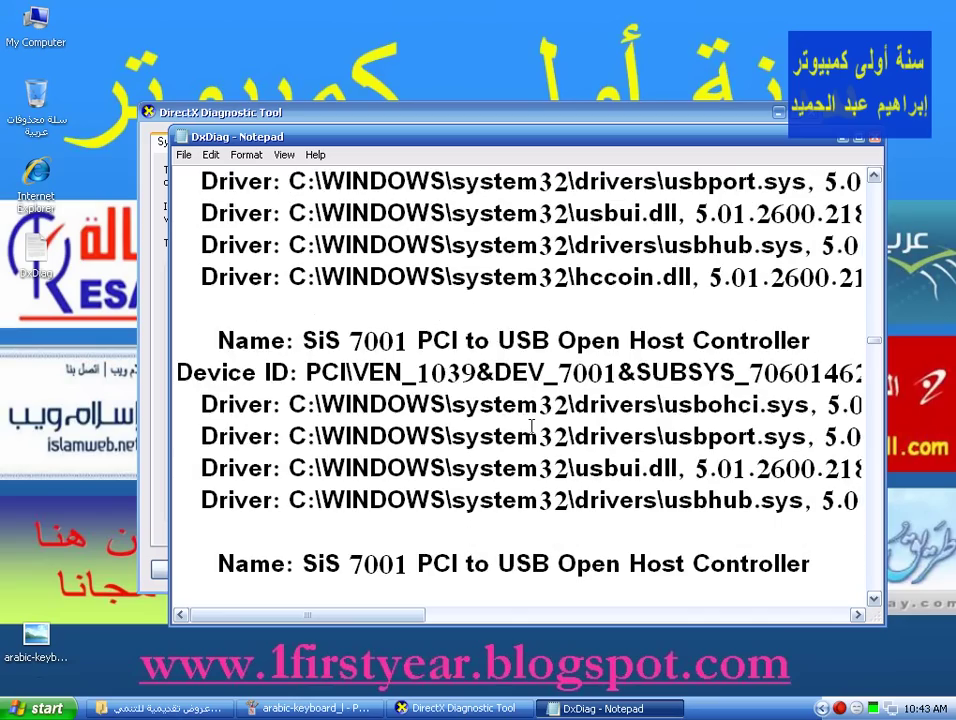
scroll(530, 427, down, 15)
scroll(530, 427, down, 5)
scroll(530, 427, up, 10)
scroll(530, 427, down, 15)
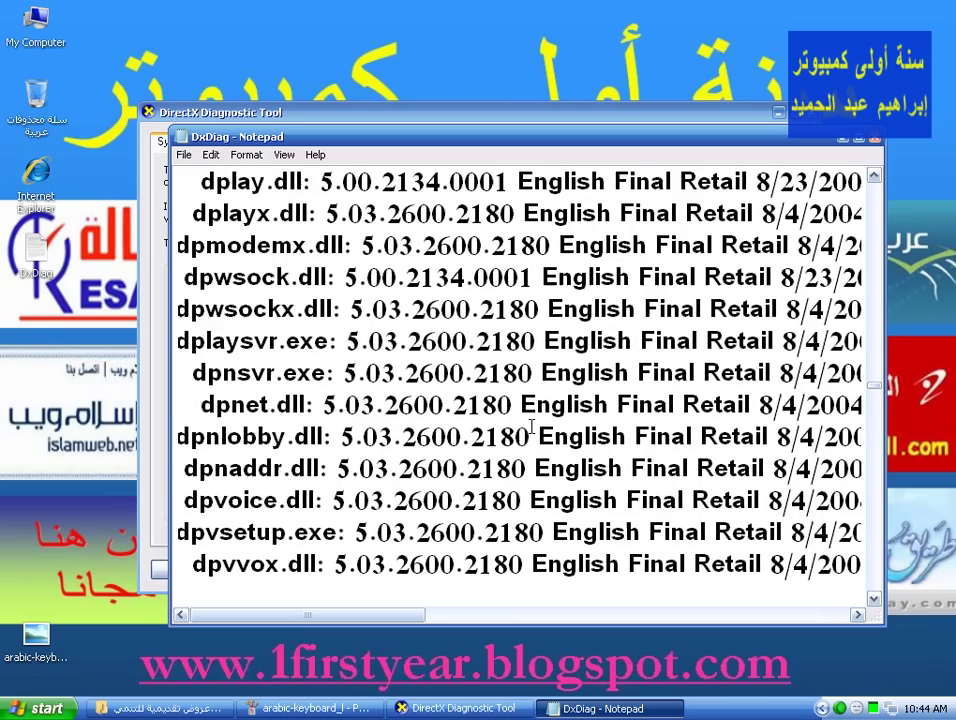
scroll(530, 427, down, 8)
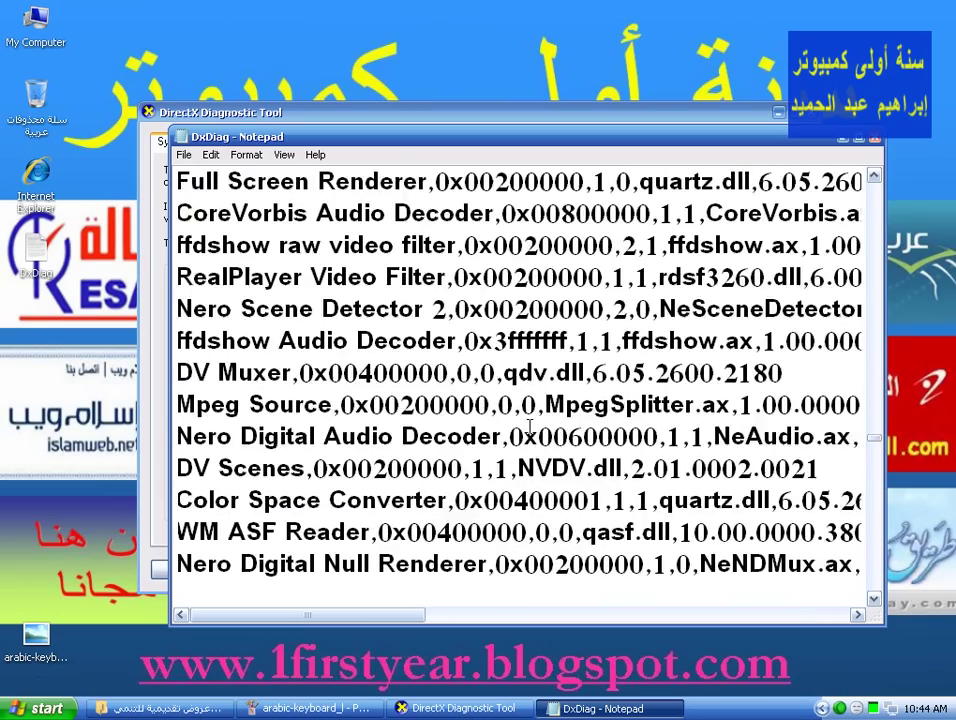
scroll(530, 427, up, 1)
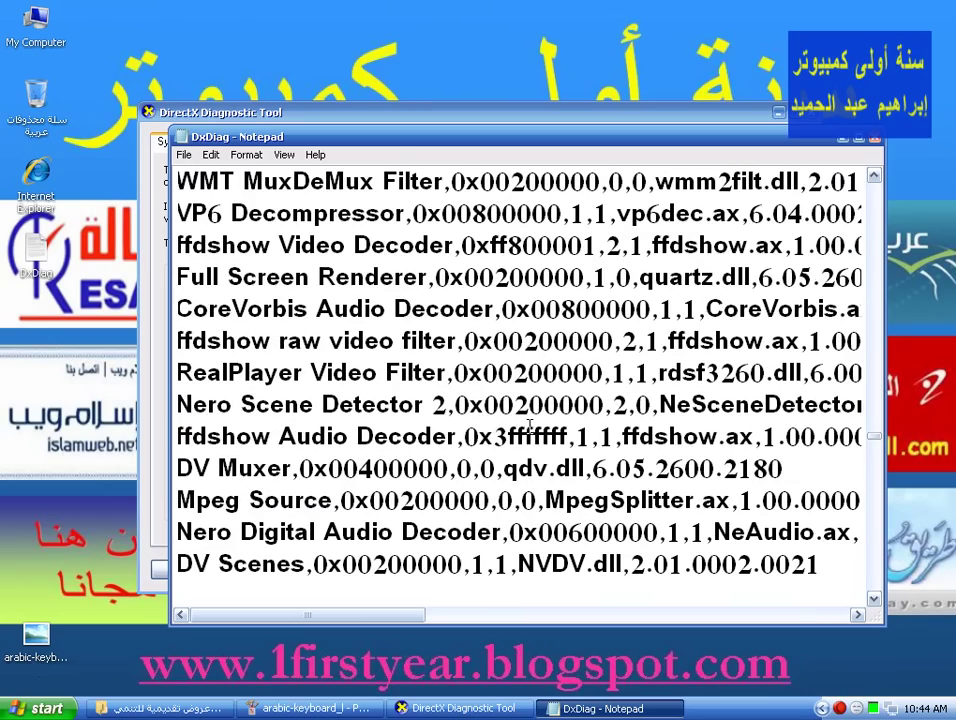
- Close the DxDiag report and exit the DirectX Diagnostic Tool
click(875, 138)
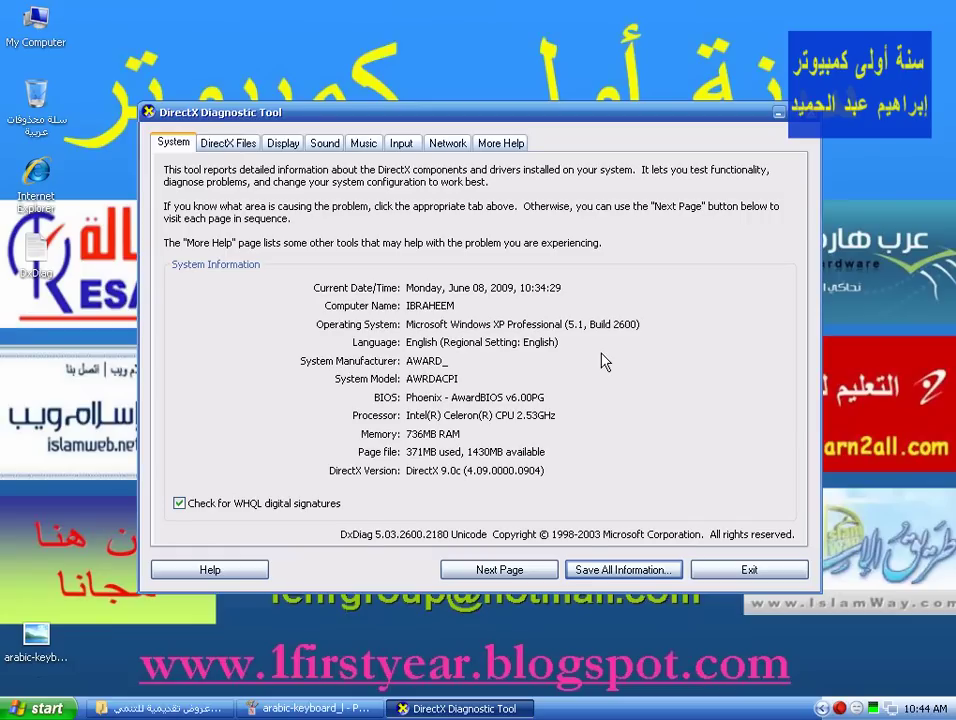
click(767, 566)
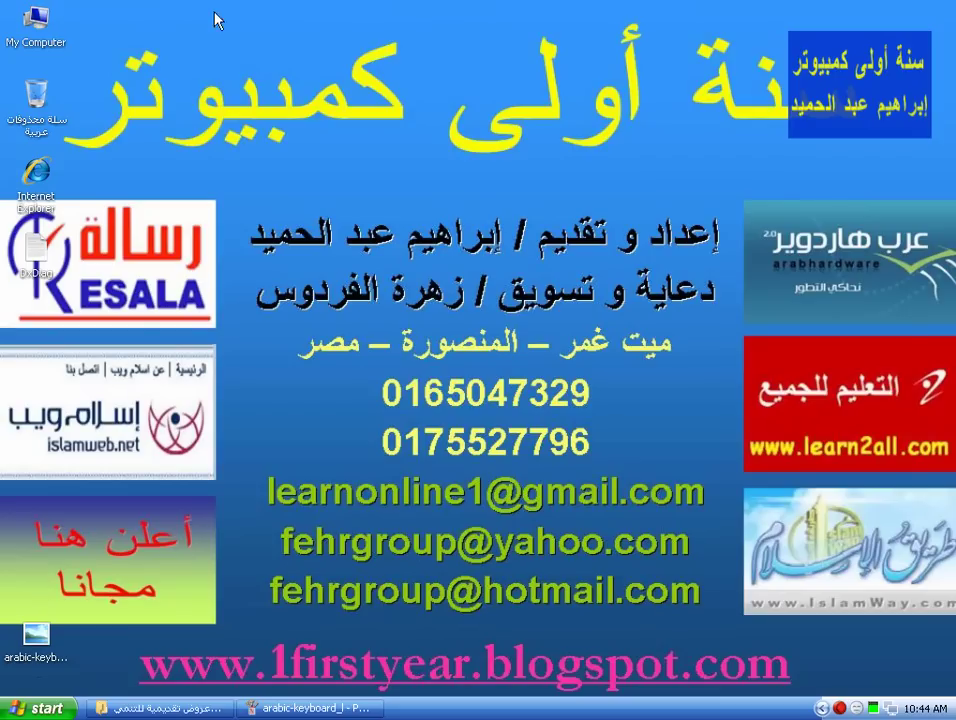
- Show the Hardware settings in My Computer's System Properties and open the Run dialog with the dxdiag command beside them
right_click(51, 32)
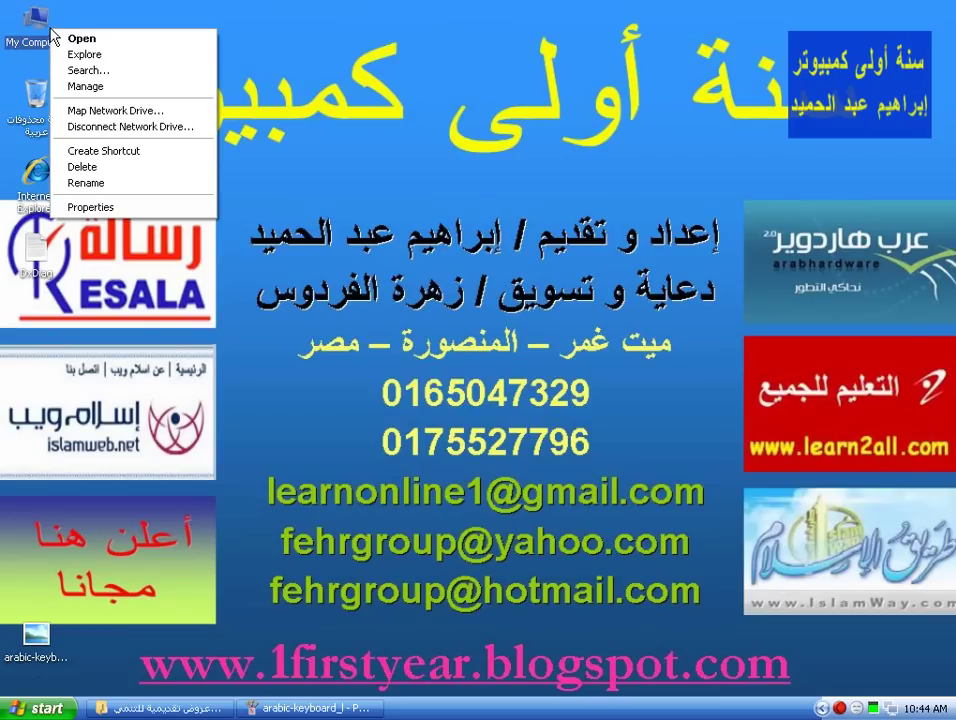
click(94, 208)
click(8, 706)
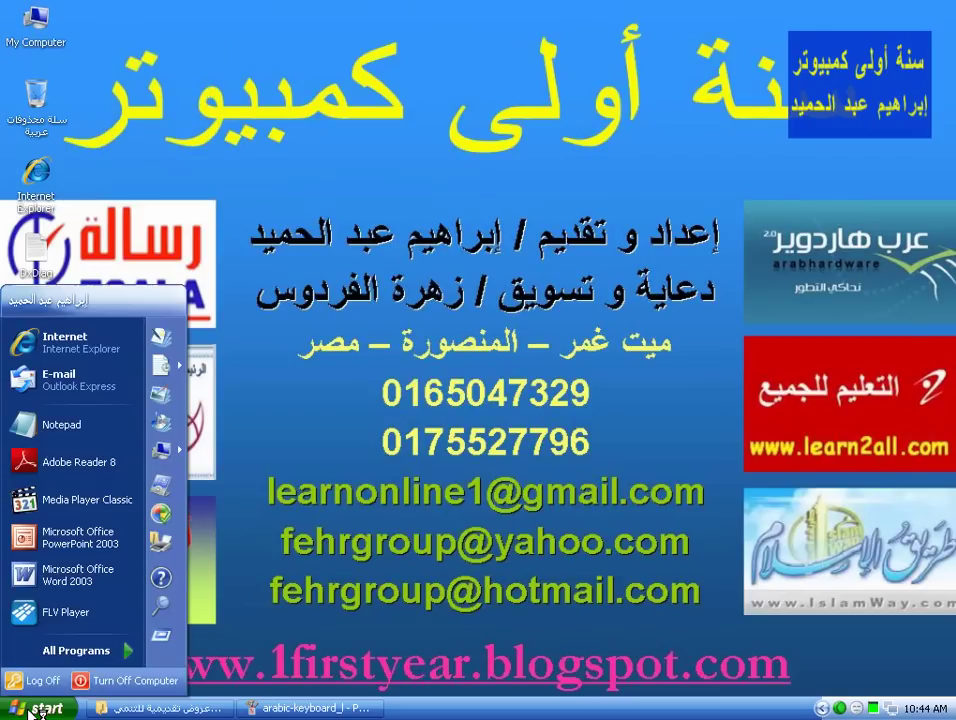
key(super+r)
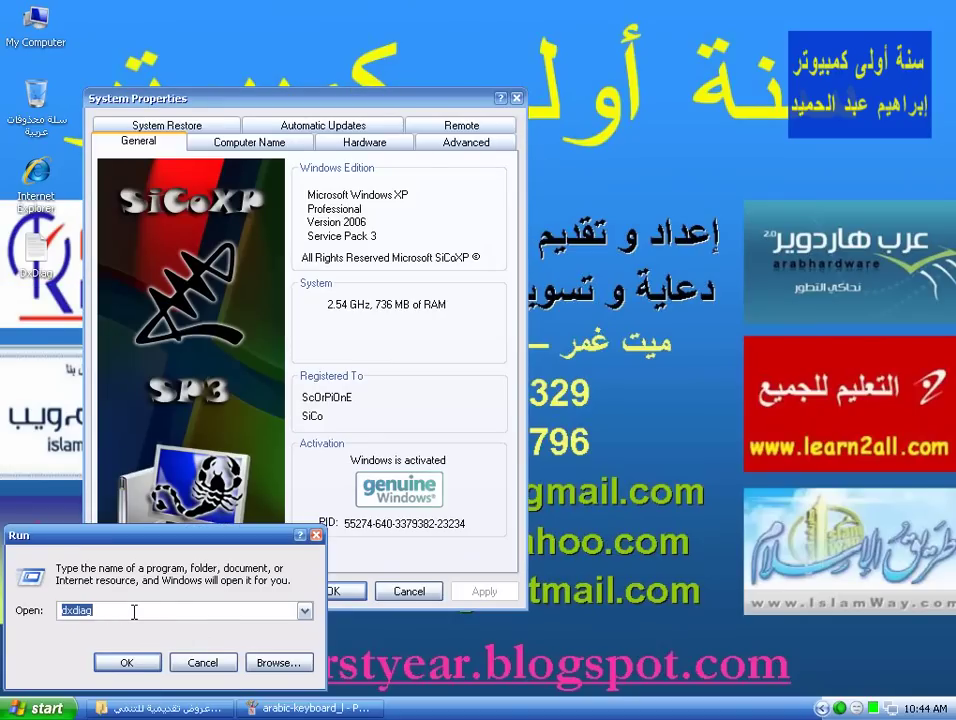
click(362, 142)
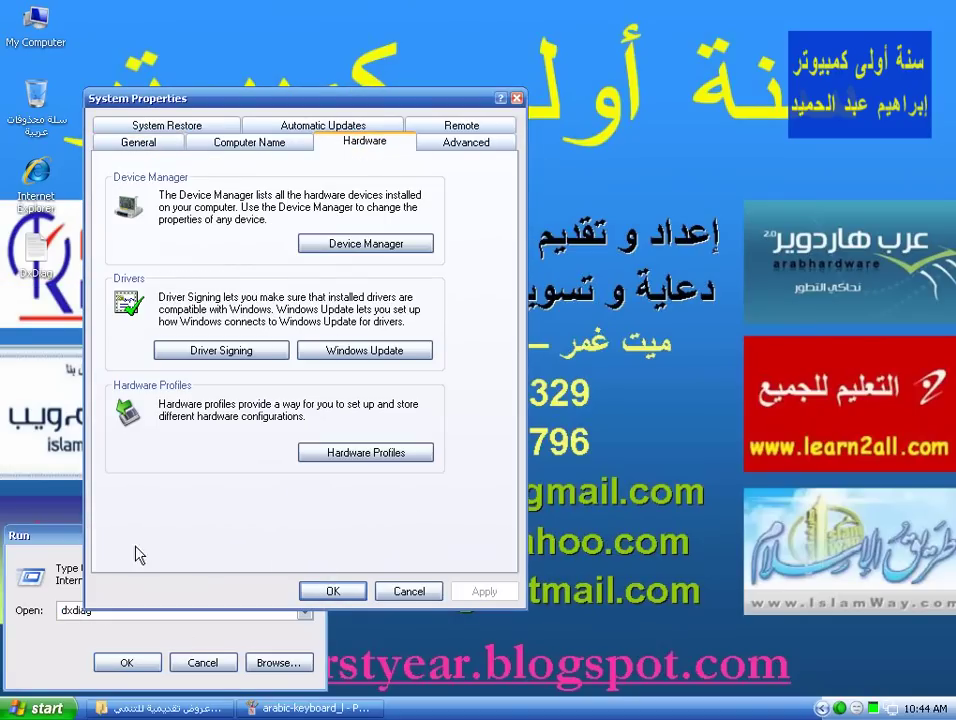
click(77, 538)
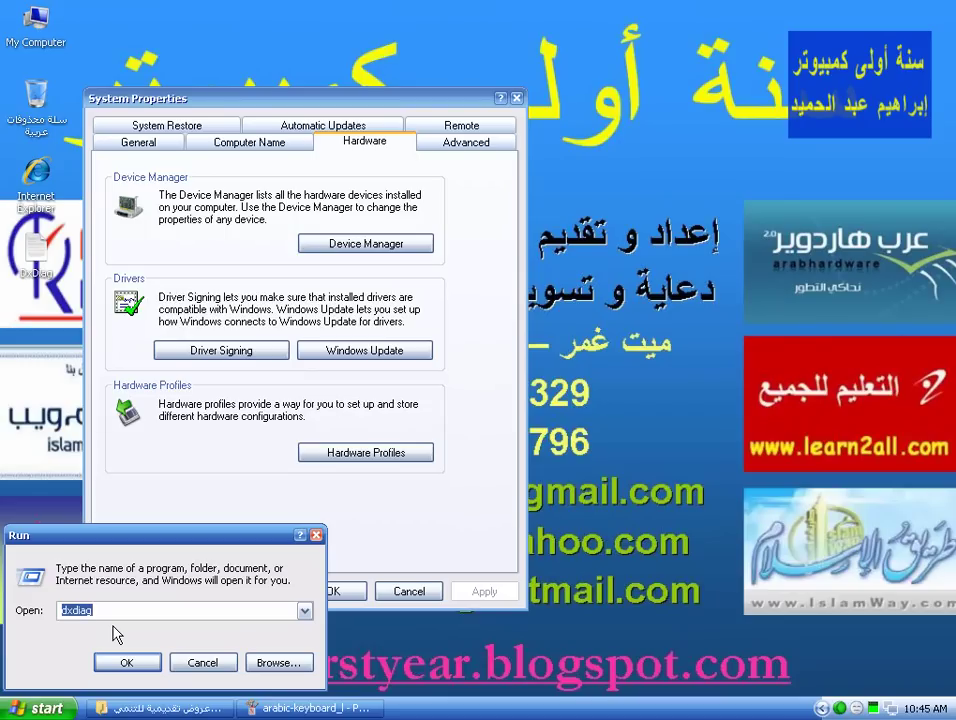
- Open Device Manager from the System Properties hardware settings and maximize its window
click(388, 252)
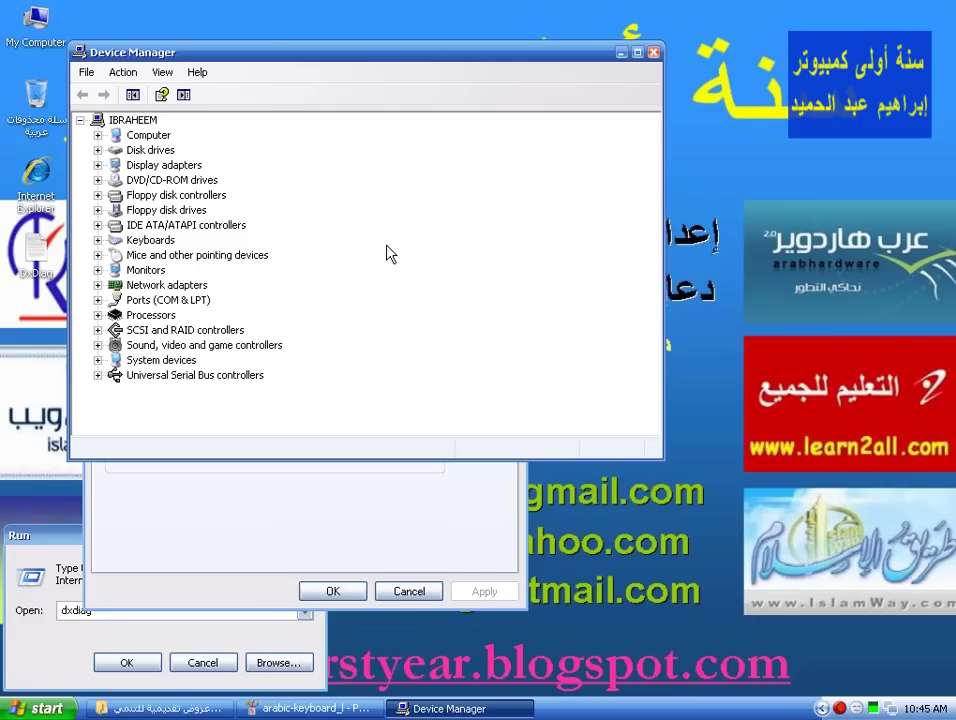
drag(549, 53, 647, 70)
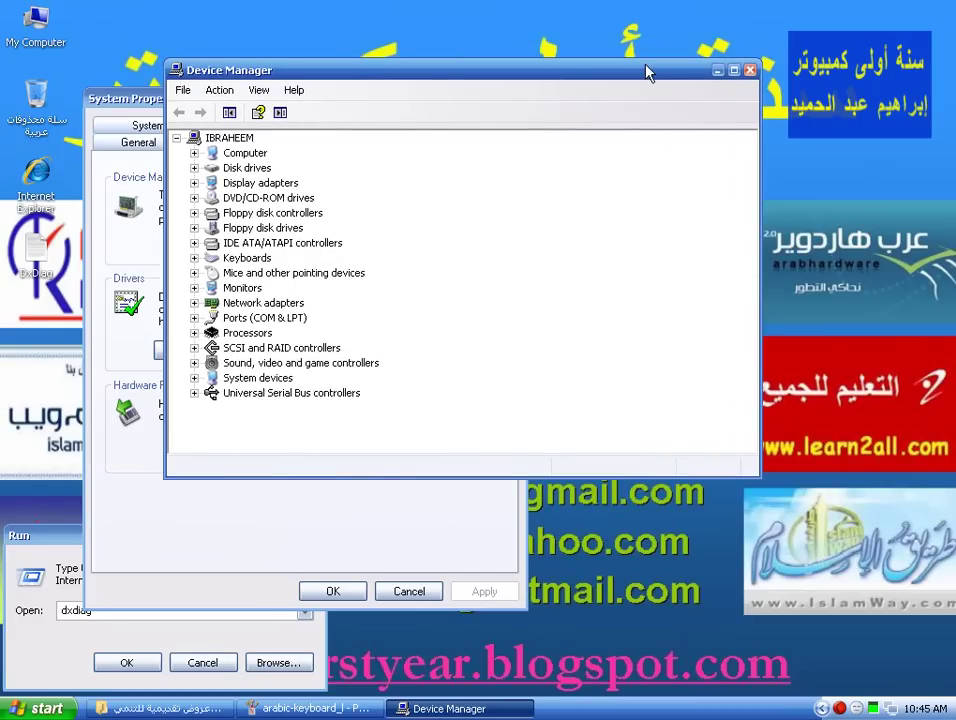
click(732, 73)
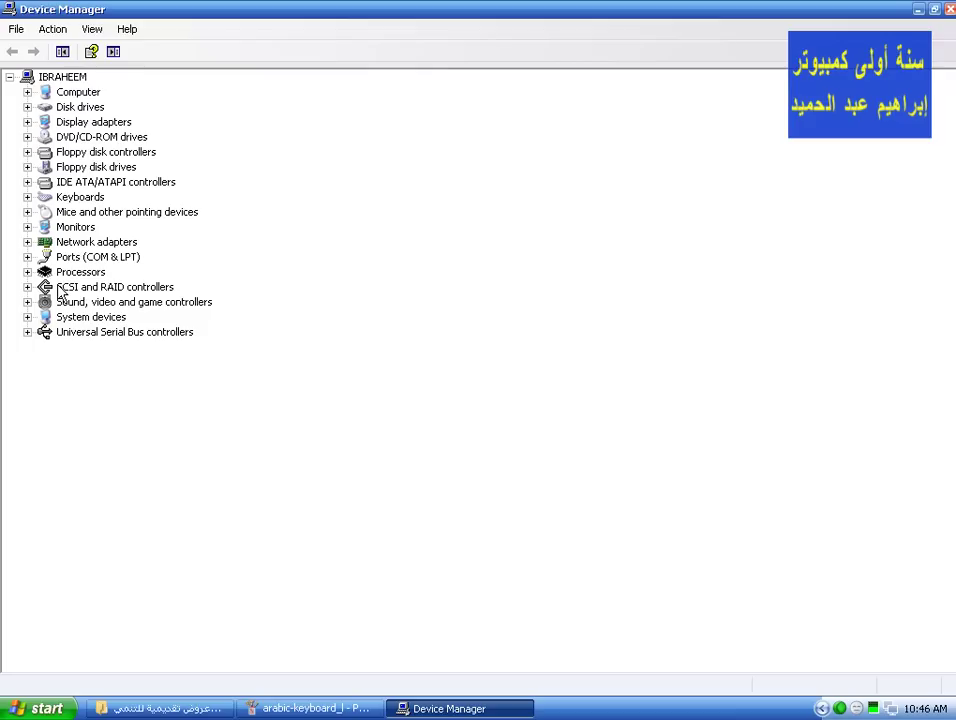
- Inspect the devices under Network adapters, Keyboards and Mice, collapse these categories and scan for hardware changes
click(27, 242)
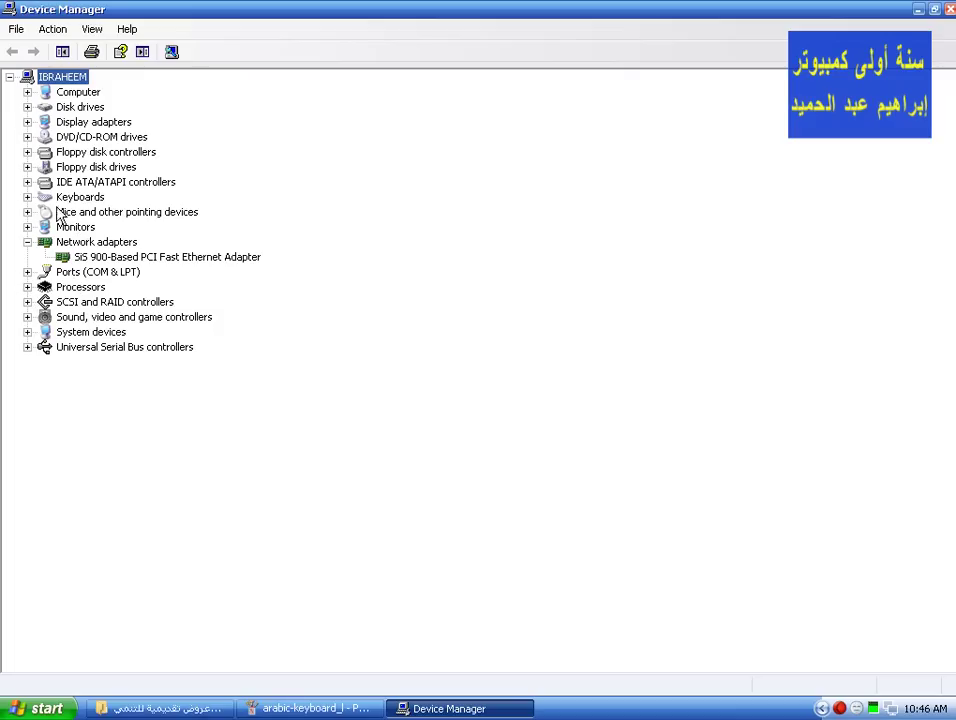
click(27, 197)
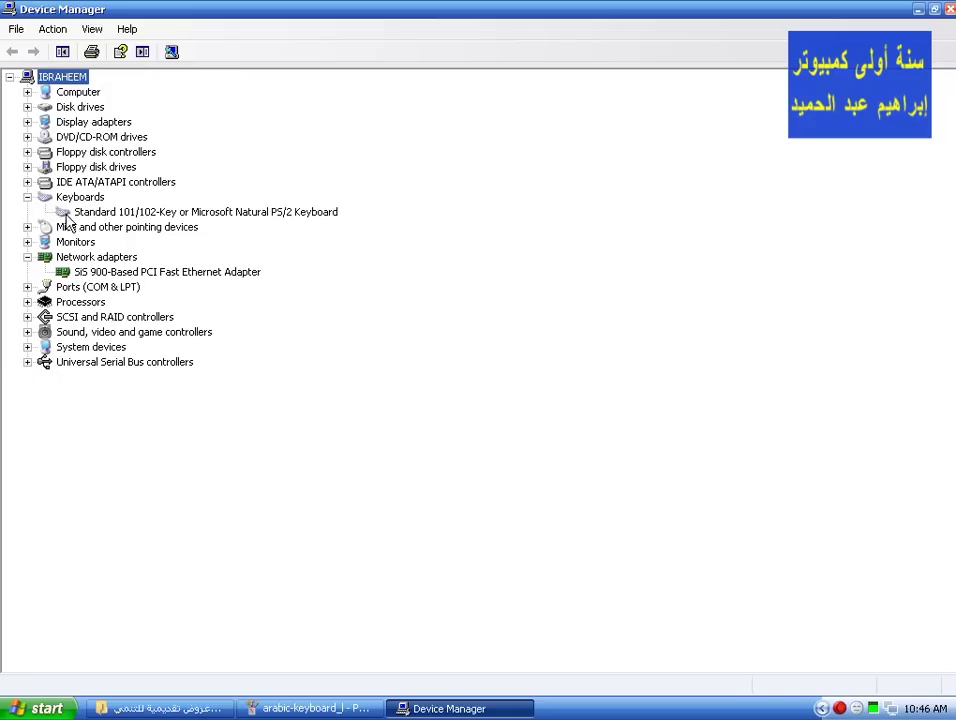
click(27, 227)
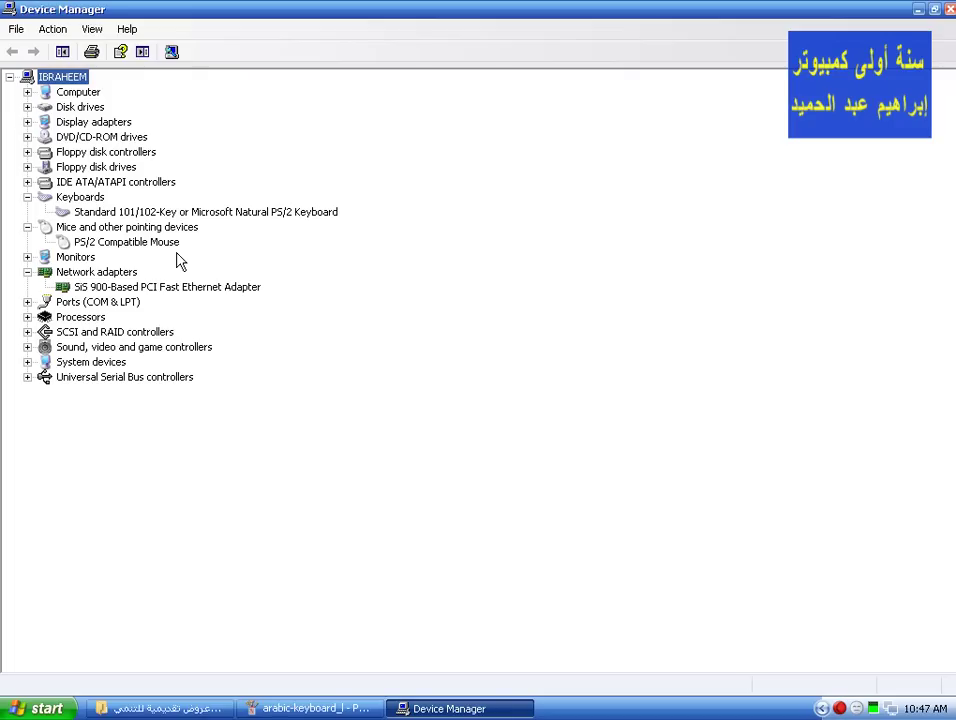
click(27, 227)
click(27, 197)
click(27, 242)
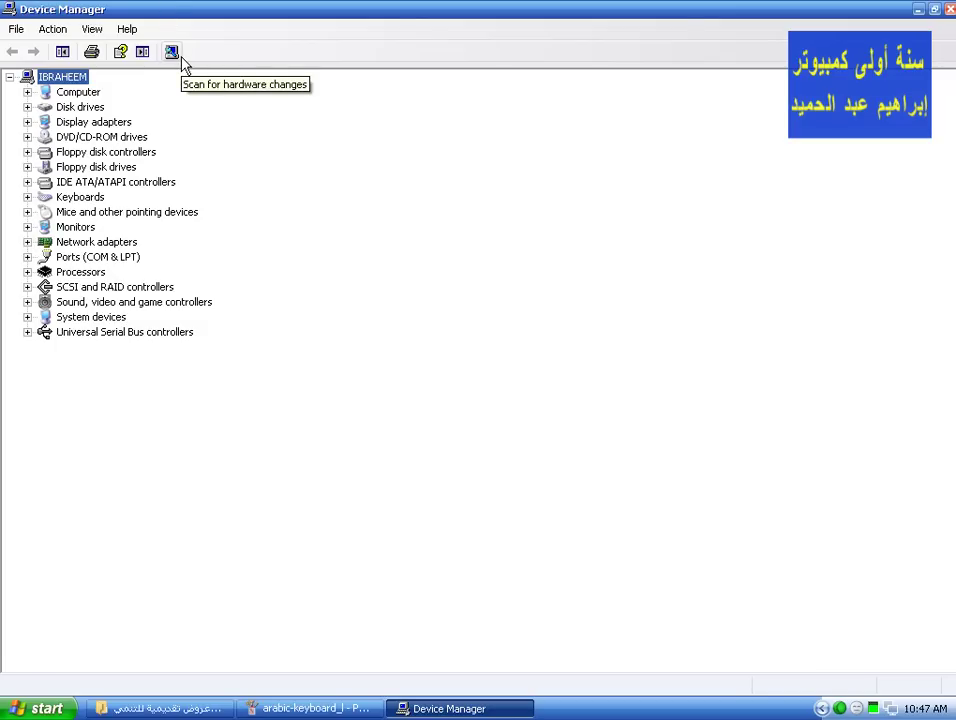
click(172, 52)
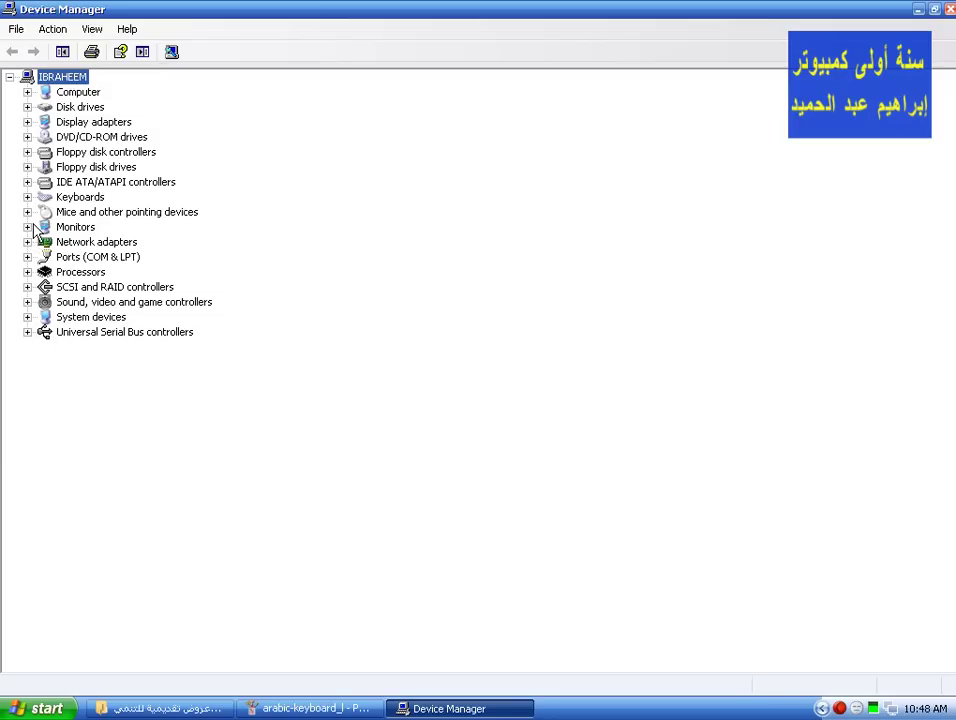
- Request uninstalling Realtek AC'97 Audio under Sound, video and game controllers and cancel the device removal
click(29, 302)
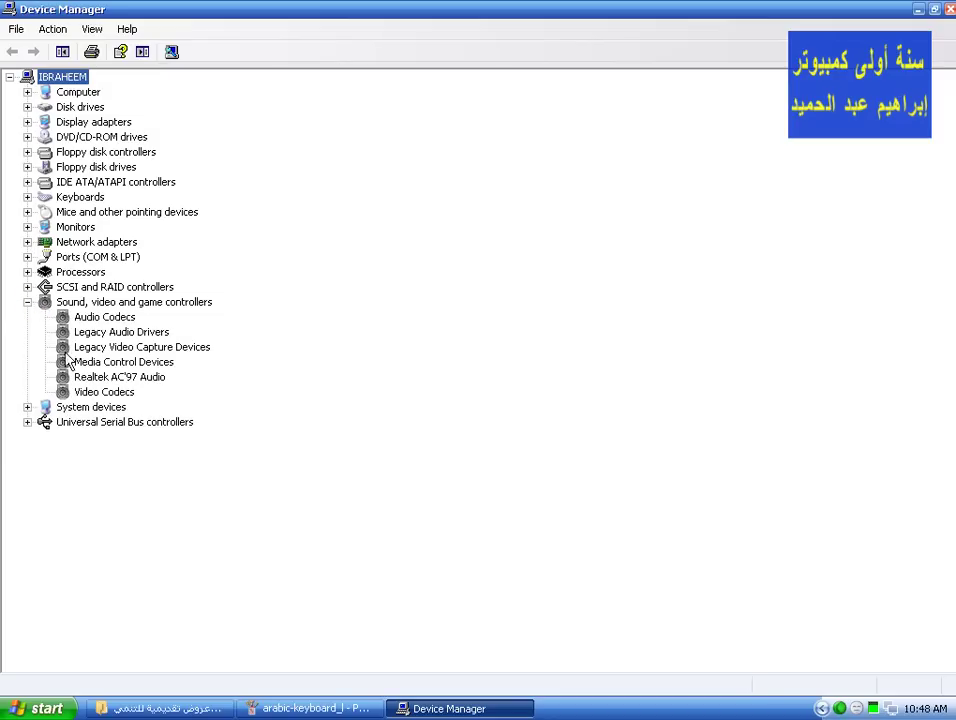
click(113, 380)
right_click(114, 382)
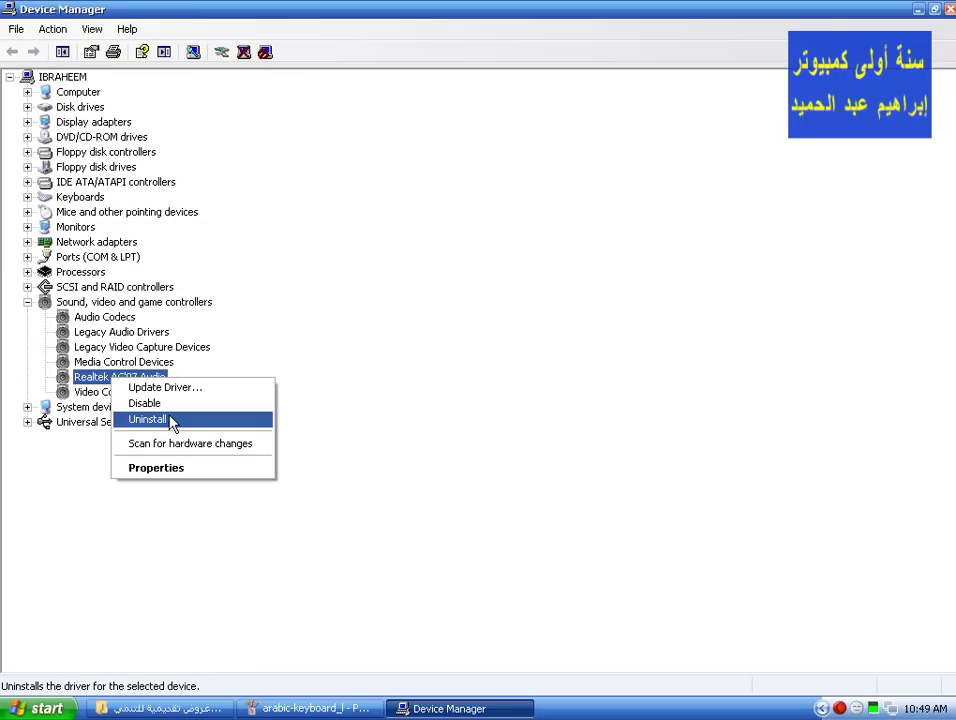
click(172, 421)
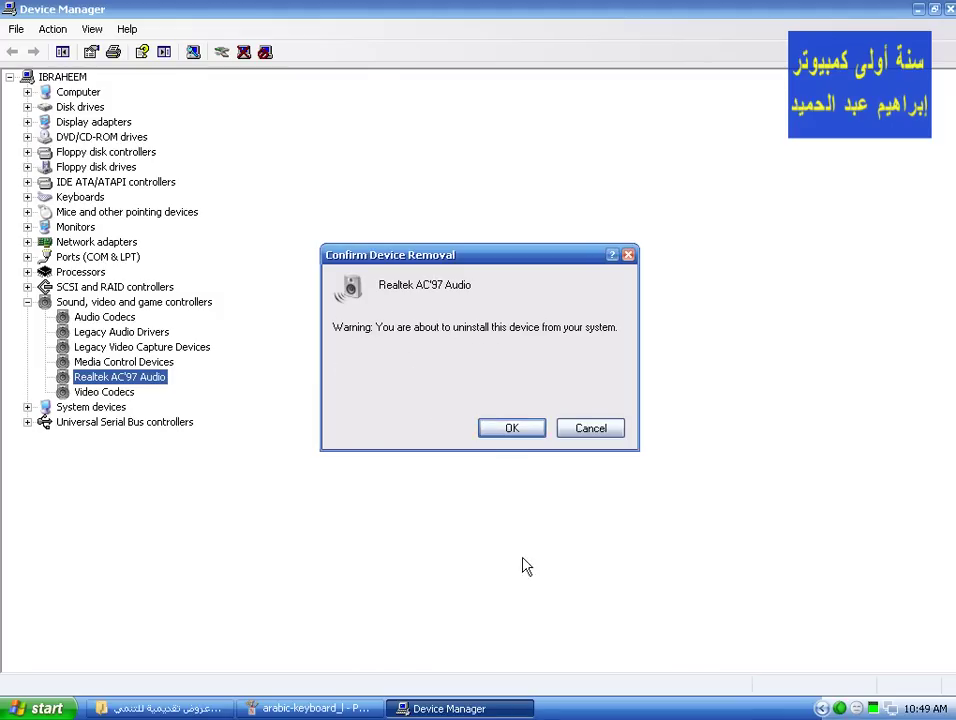
click(586, 428)
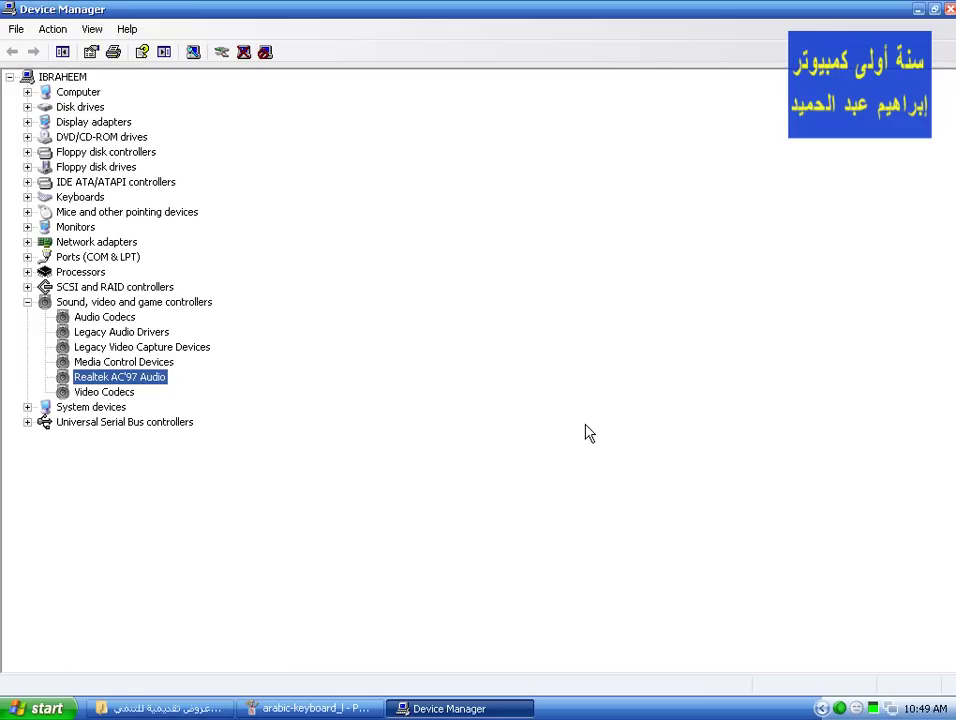
- Scan for hardware changes and review the General, Properties, Driver, Details and Resources information of the Realtek AC'97 Audio device
right_click(77, 378)
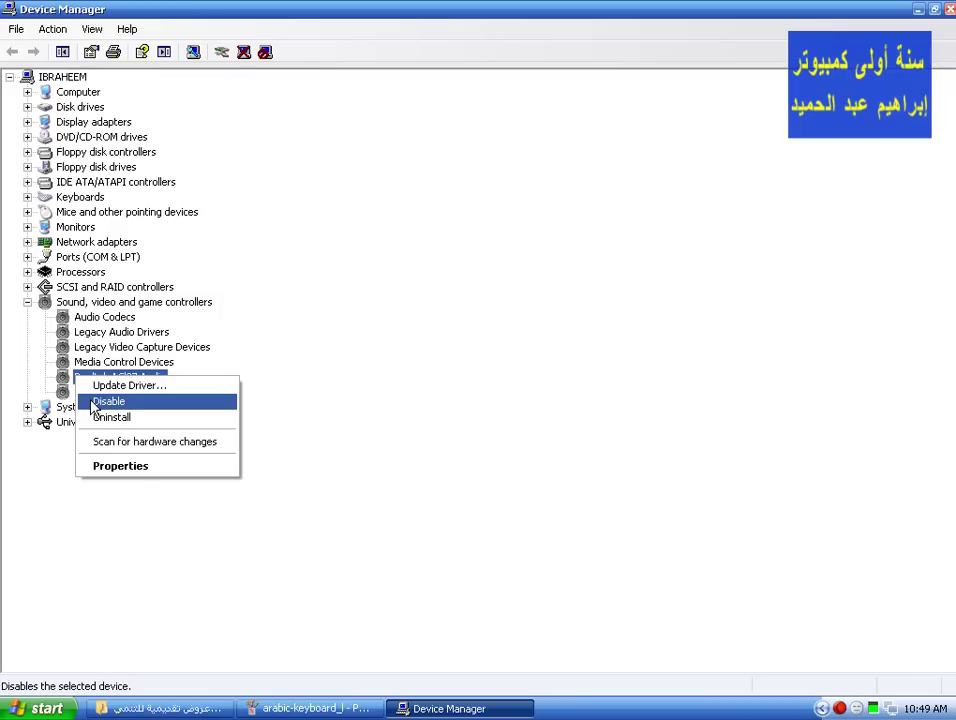
click(175, 443)
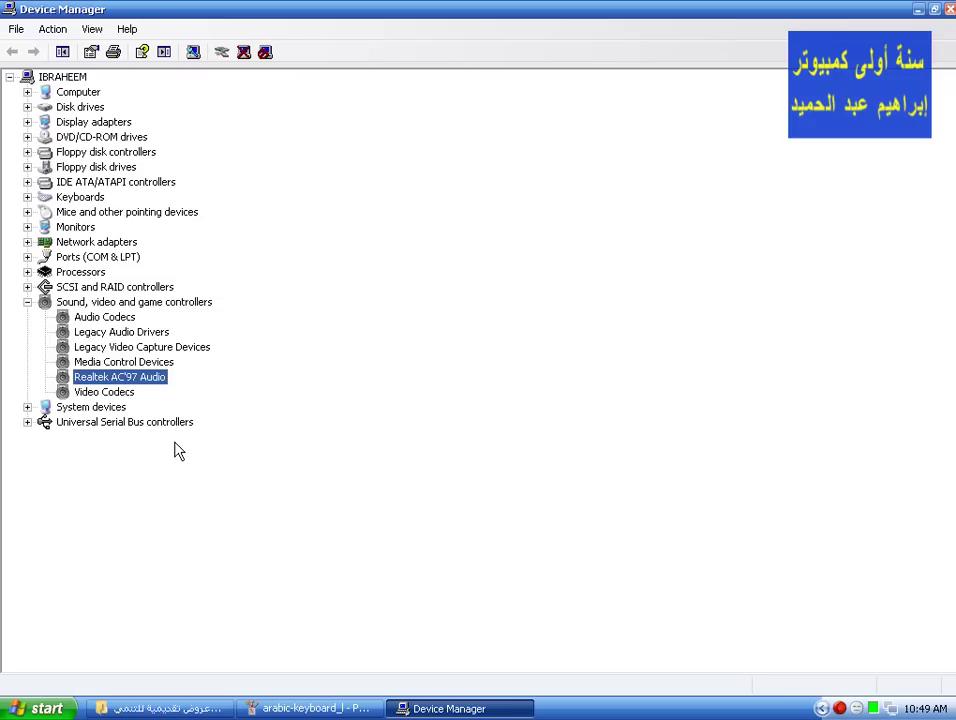
right_click(134, 378)
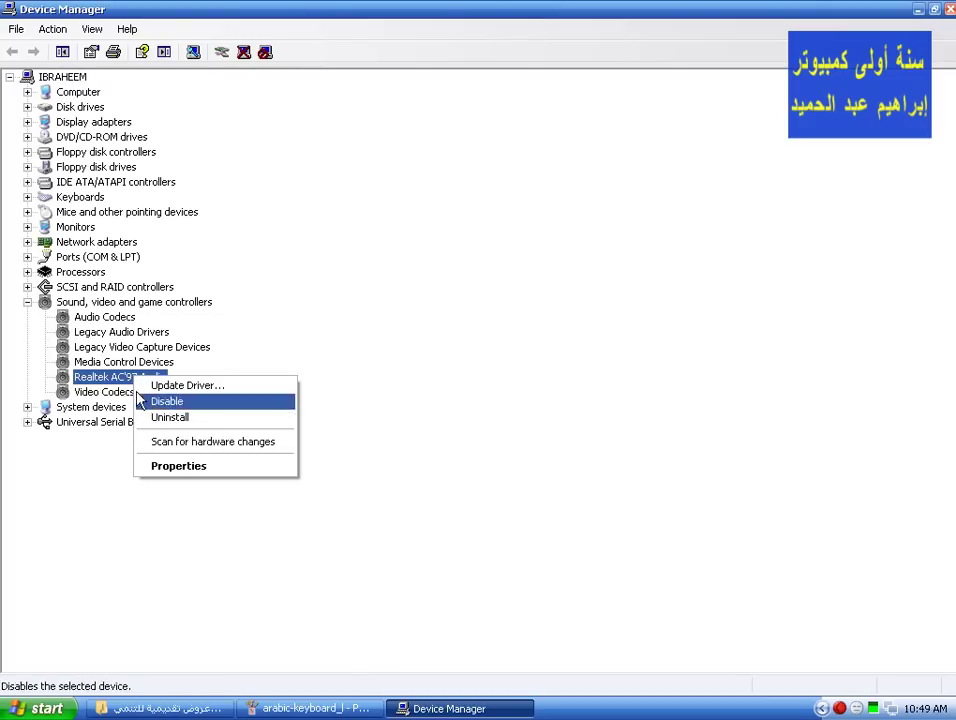
click(158, 467)
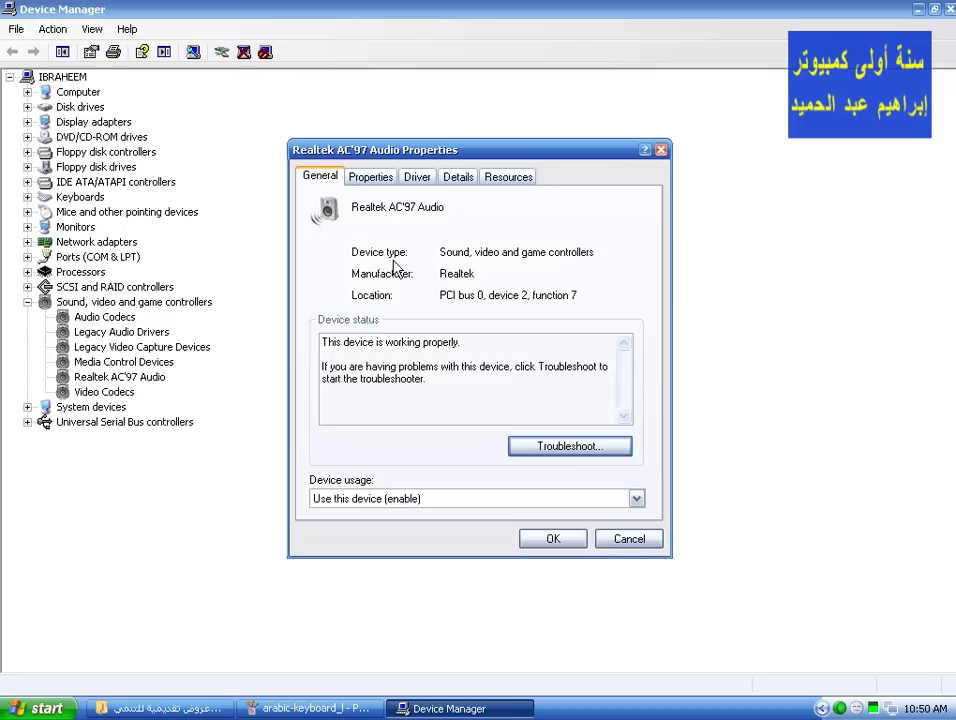
click(440, 251)
mouse_move(442, 295)
mouse_down()
mouse_move(464, 294)
mouse_move(455, 294)
mouse_up()
click(378, 179)
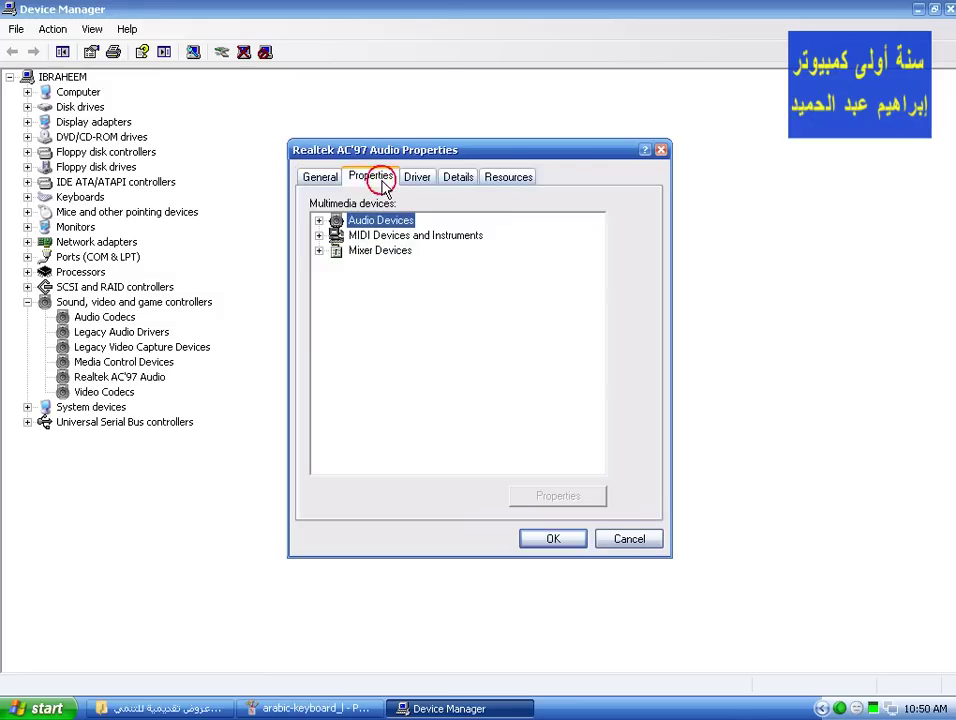
click(417, 182)
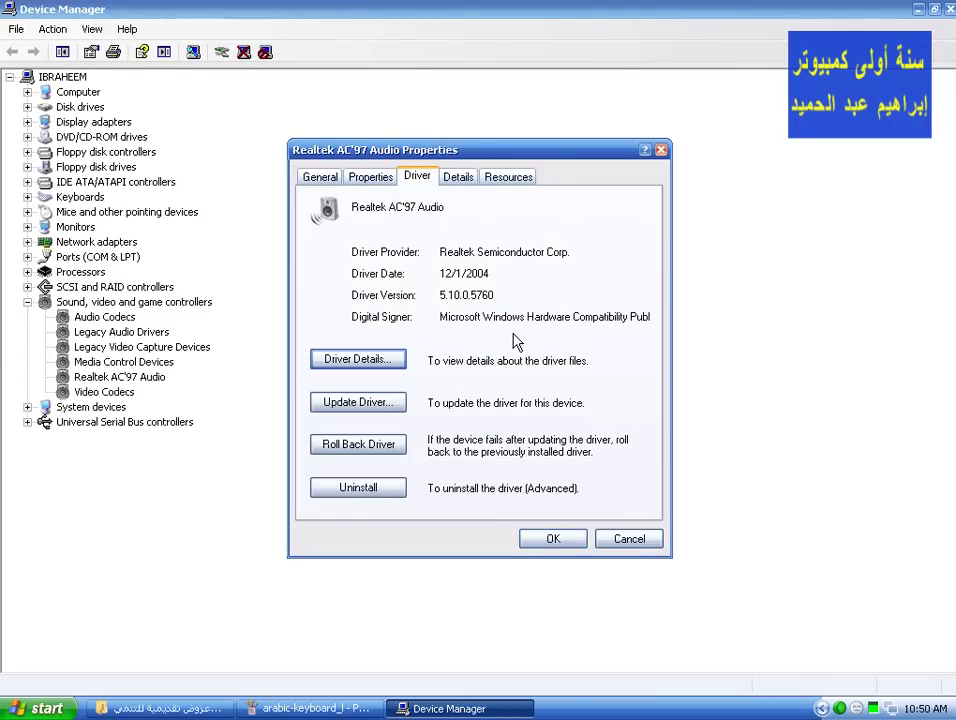
click(458, 177)
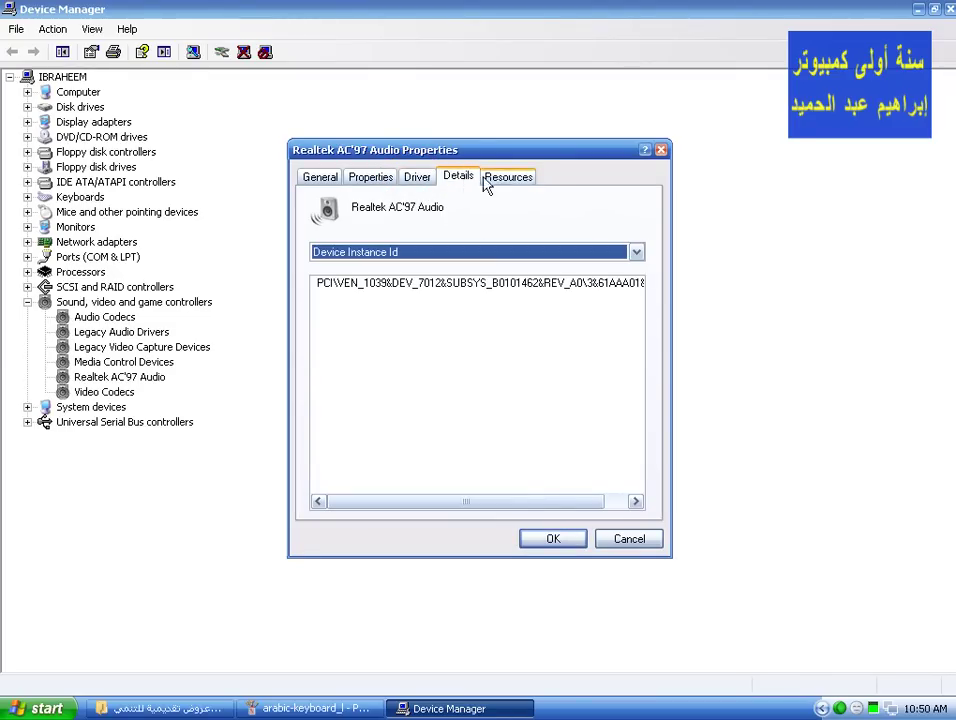
click(505, 177)
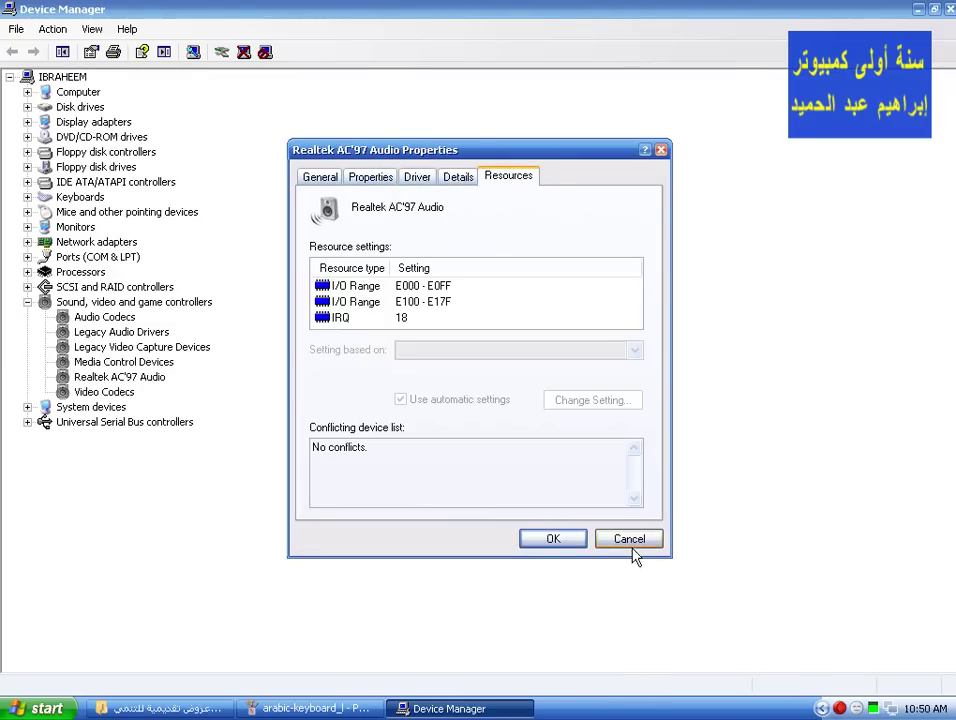
click(629, 540)
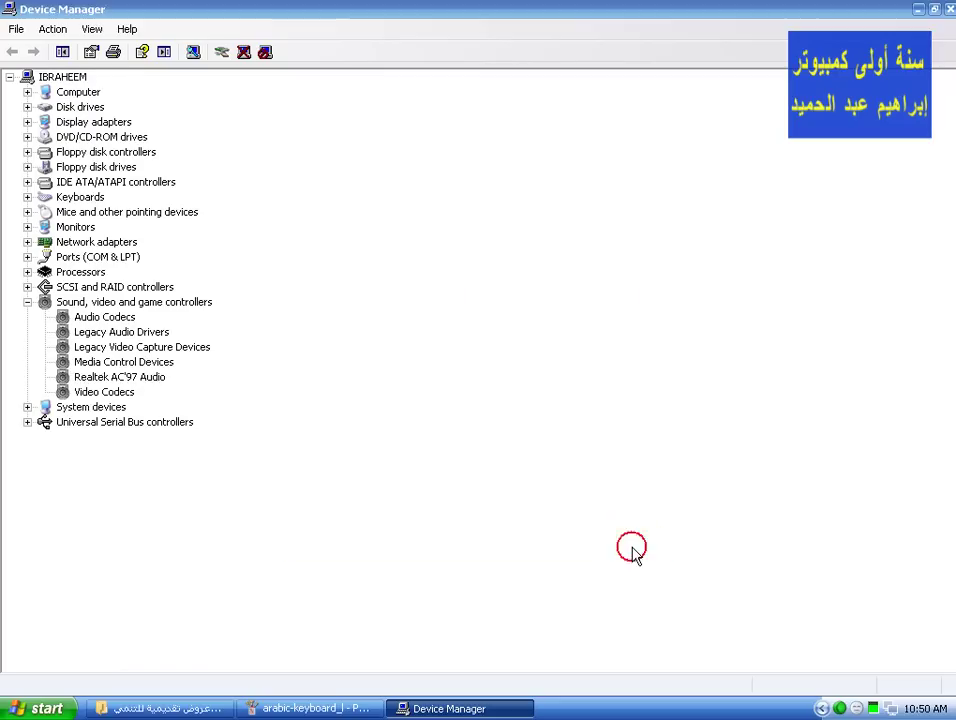
- Collapse the sound controllers category and disable the SiS 900-Based PCI Fast Ethernet Adapter under Network adapters
double_click(35, 303)
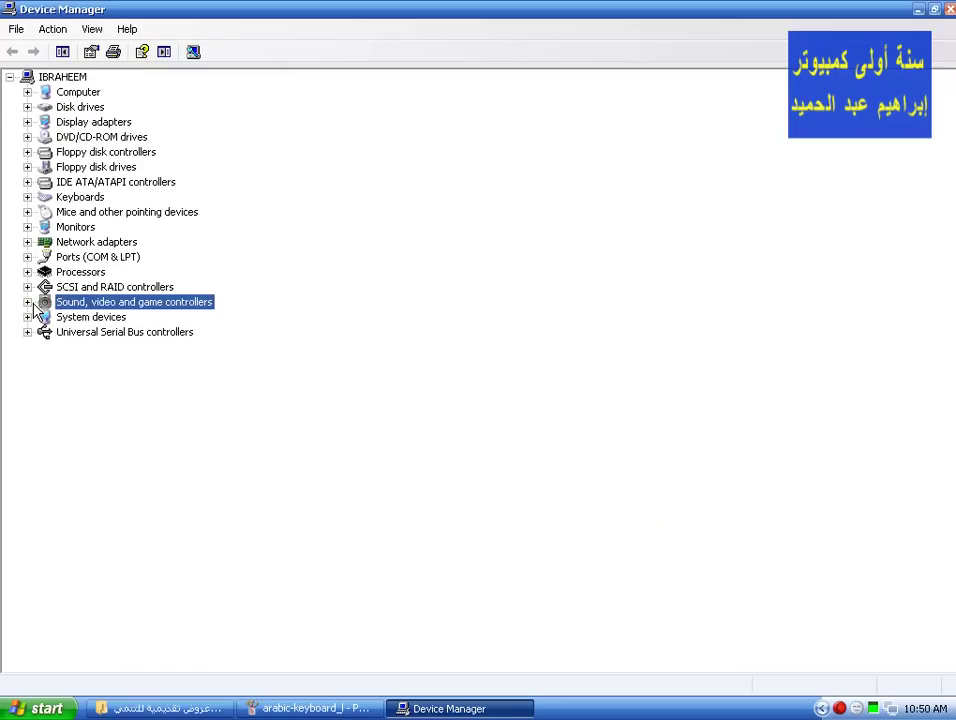
click(26, 243)
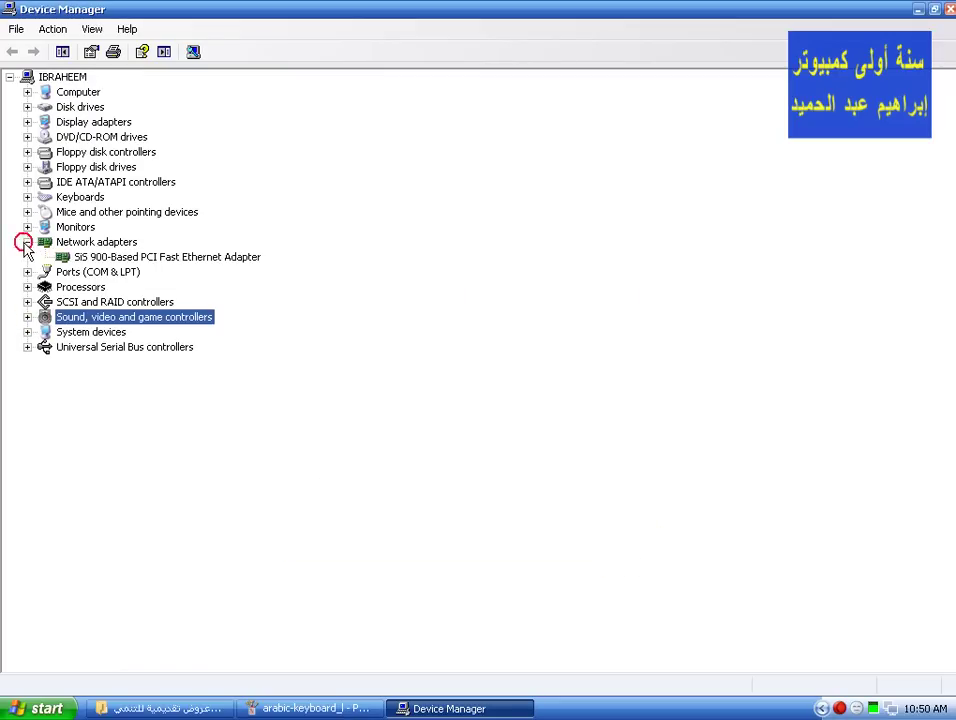
click(62, 258)
right_click(62, 258)
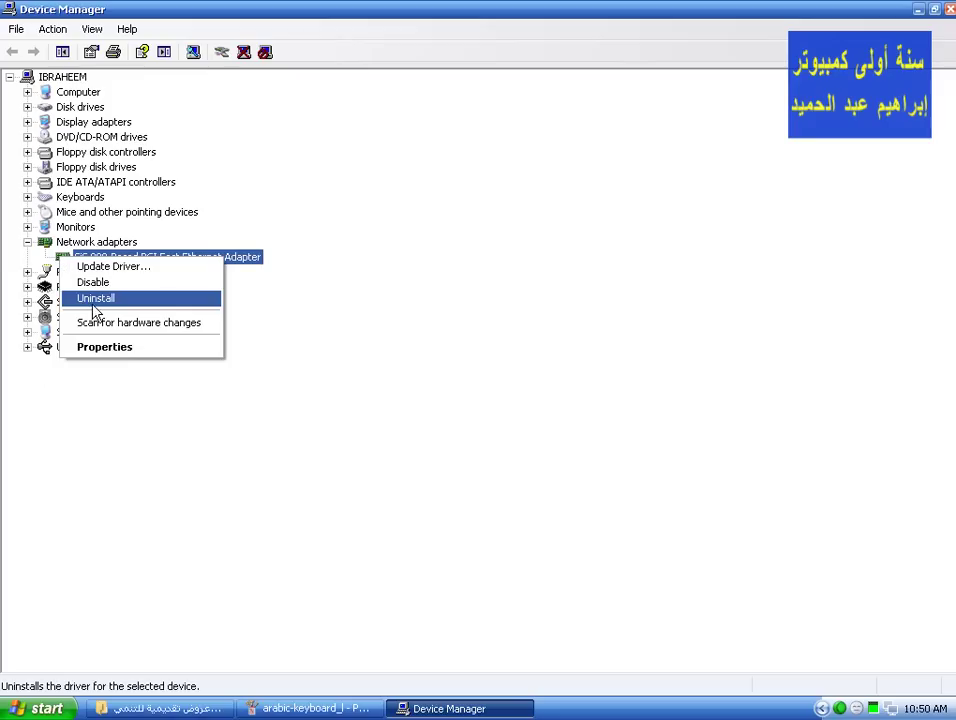
click(162, 285)
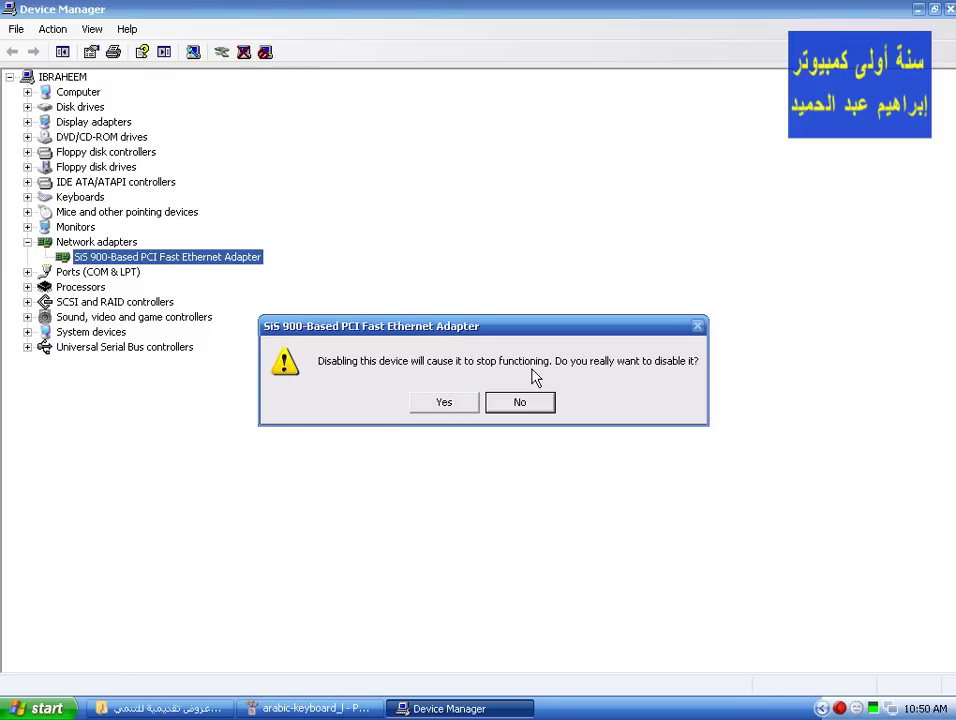
click(416, 403)
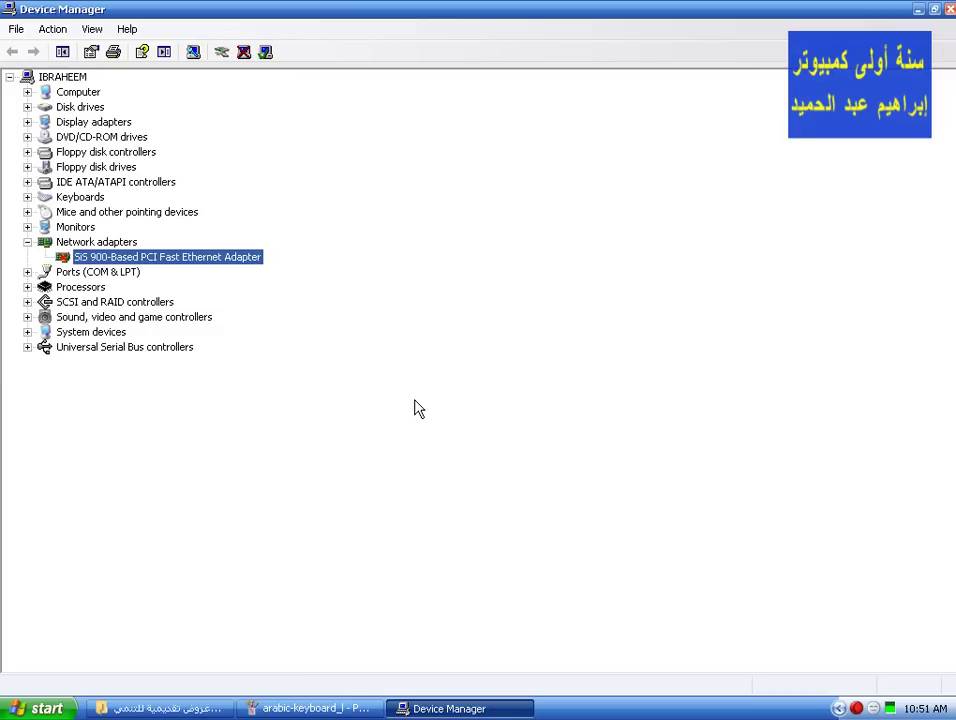
- Enable the SiS 900-Based PCI Fast Ethernet Adapter again and dismiss the network connection notification
right_click(96, 260)
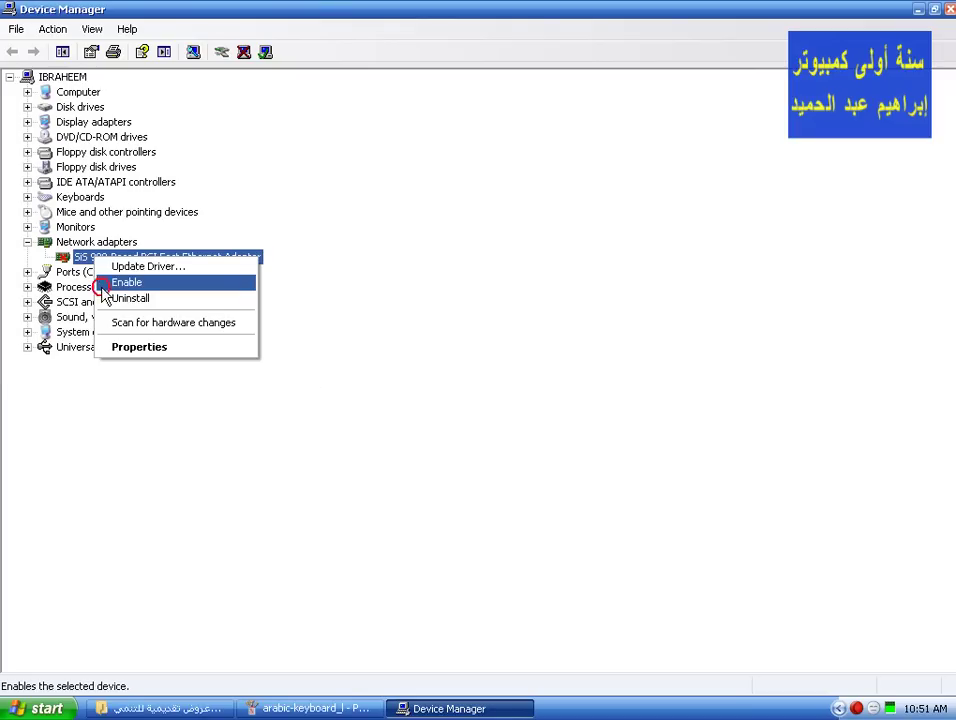
click(103, 286)
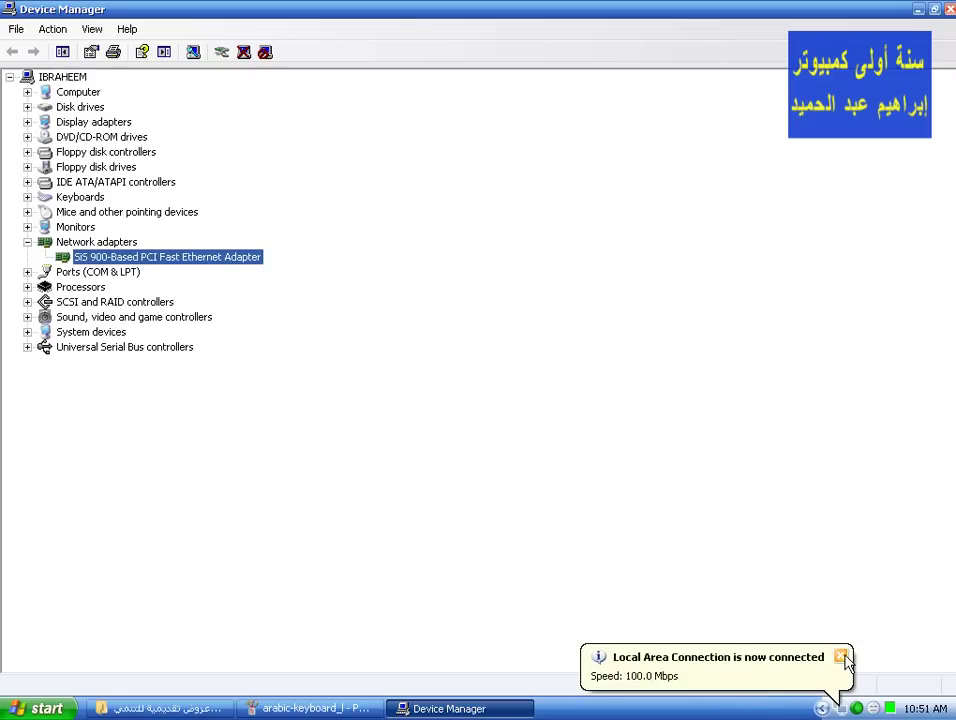
click(842, 658)
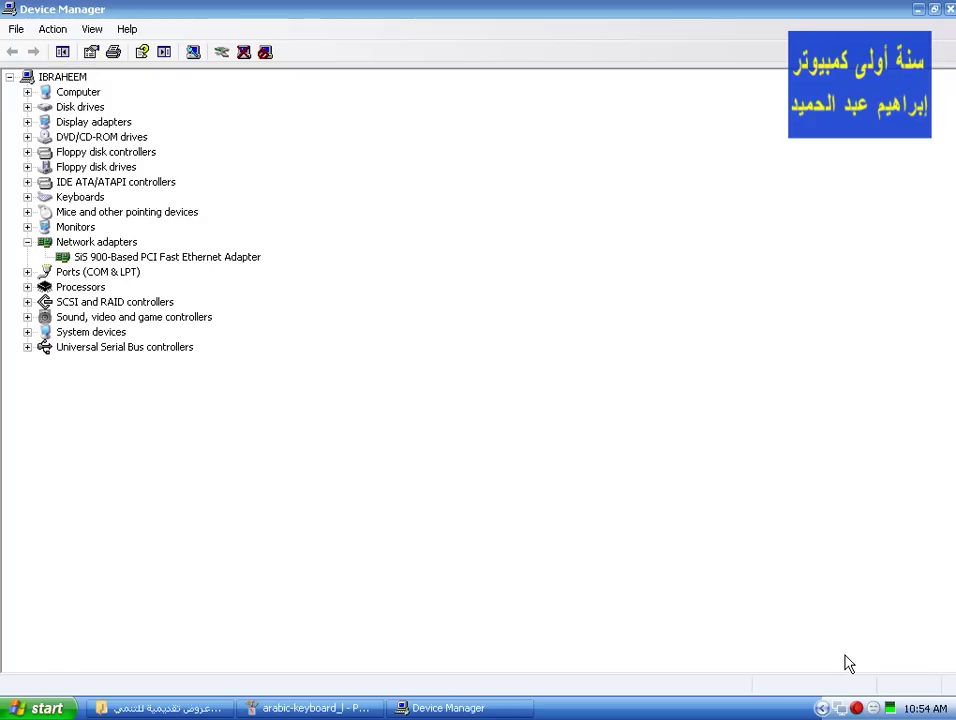
- Collapse and re-expand Network adapters, and view the properties of the SiS 900-Based PCI Fast Ethernet Adapter
click(27, 242)
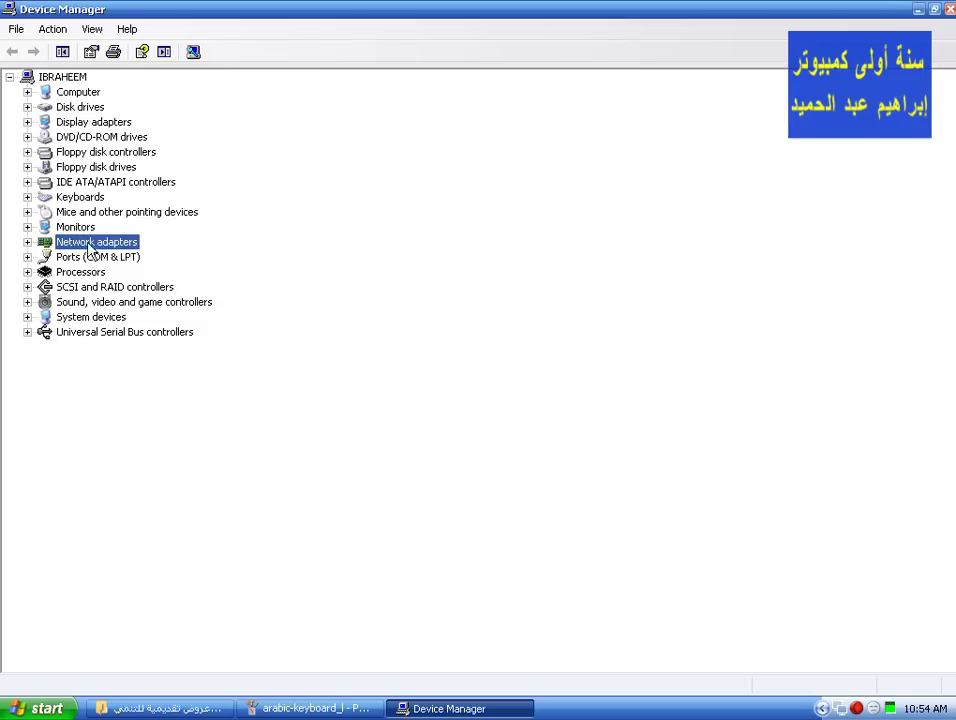
click(27, 242)
click(110, 257)
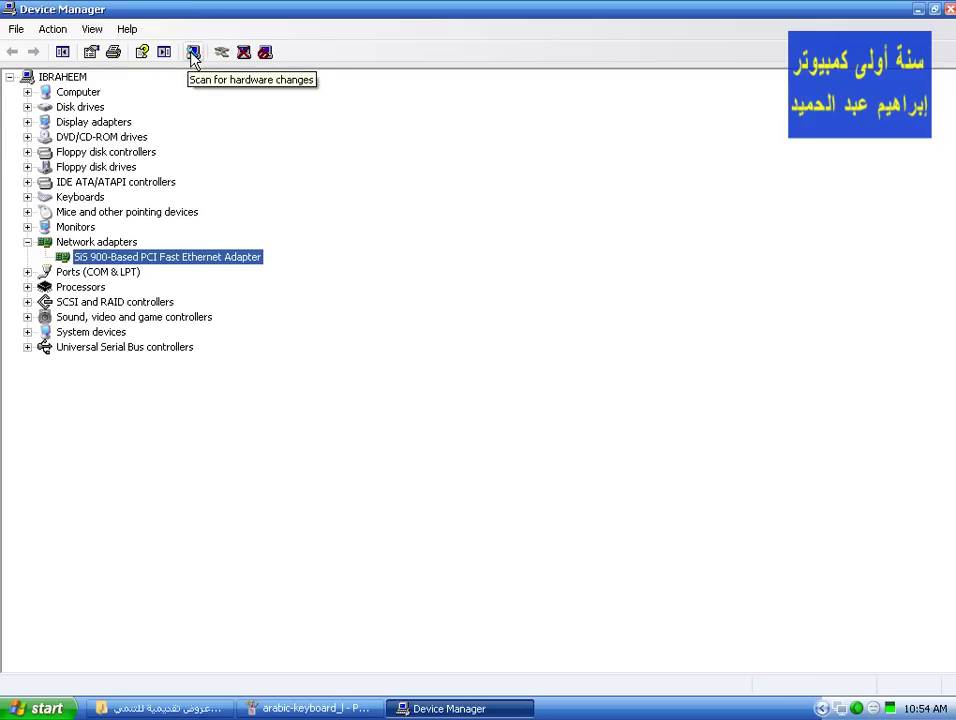
click(96, 58)
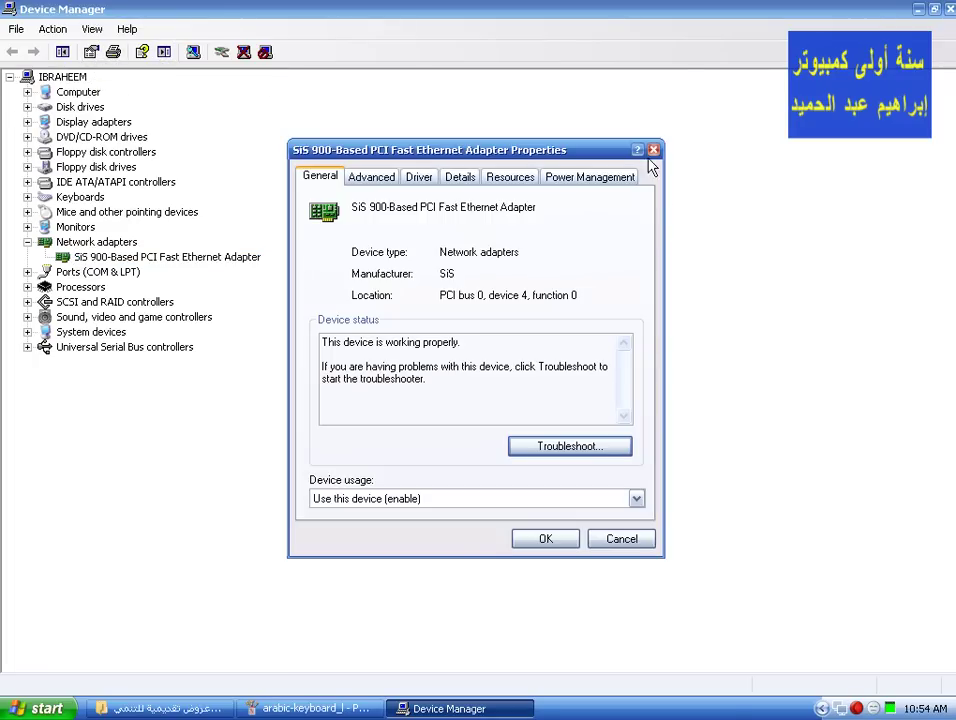
click(652, 150)
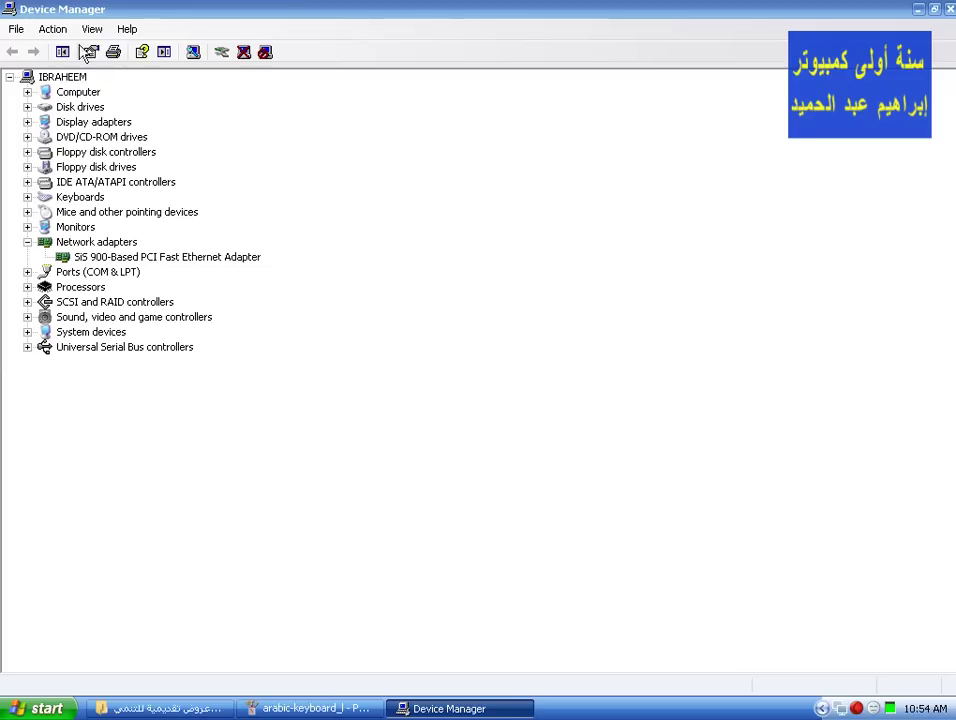
- Display the computer's resources by type and return to listing devices by type
click(53, 29)
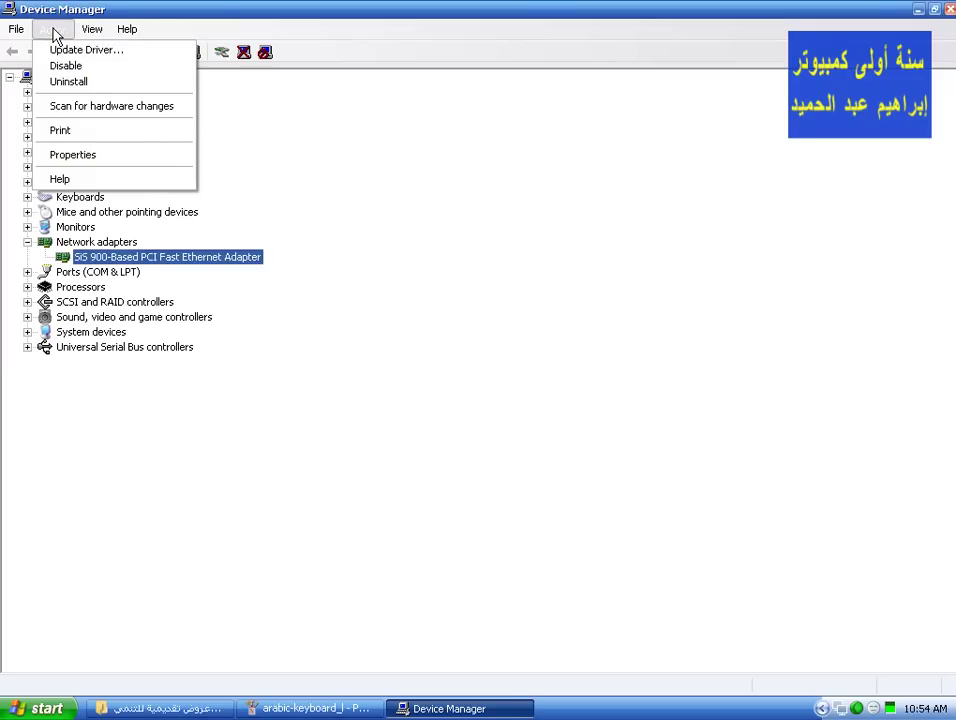
mouse_move(91, 32)
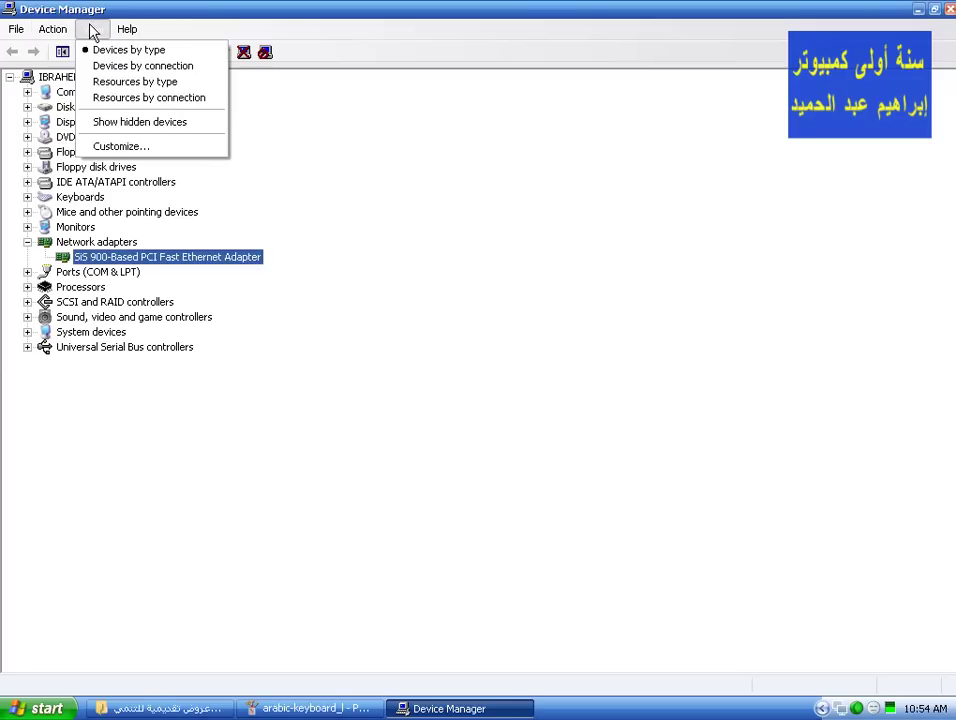
click(147, 82)
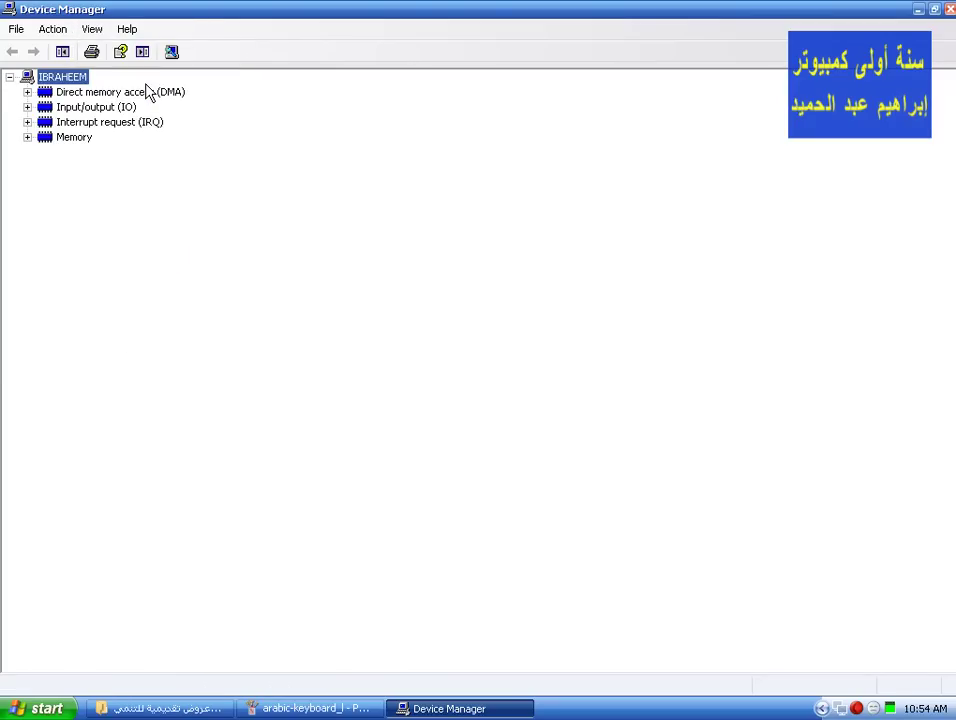
click(93, 31)
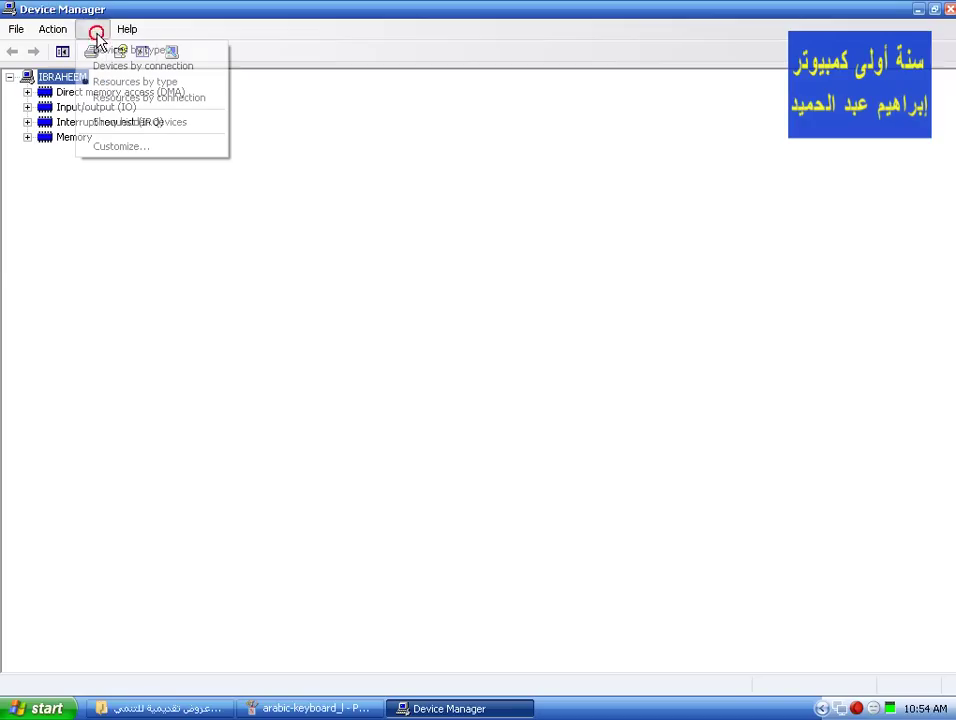
click(103, 53)
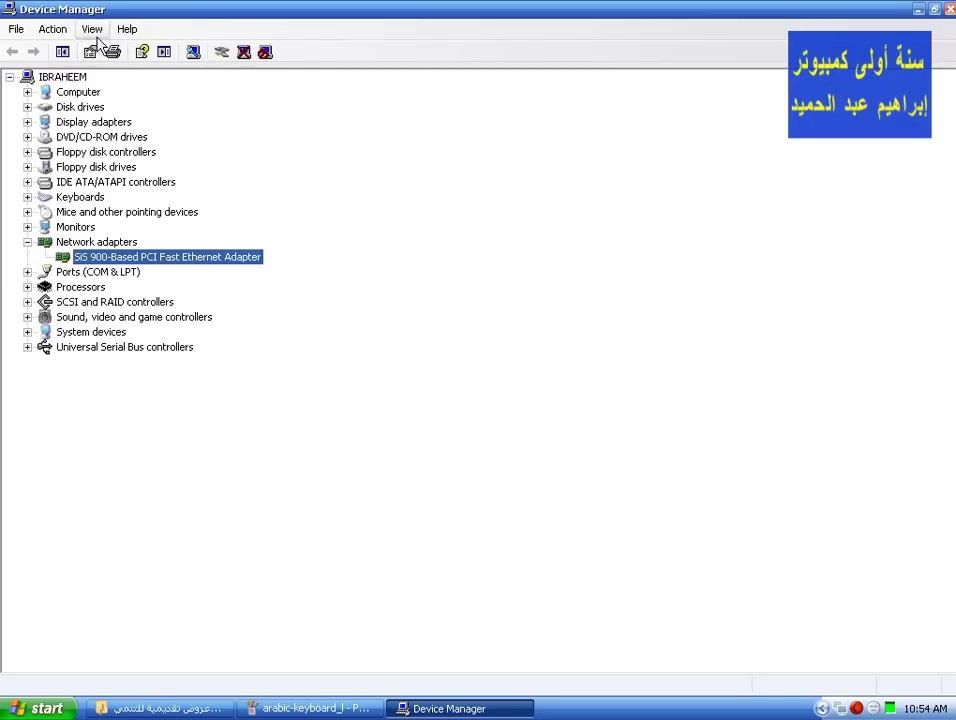
- View the Customize View settings and the console's Disk Cleanup options, closing both without changes
click(93, 31)
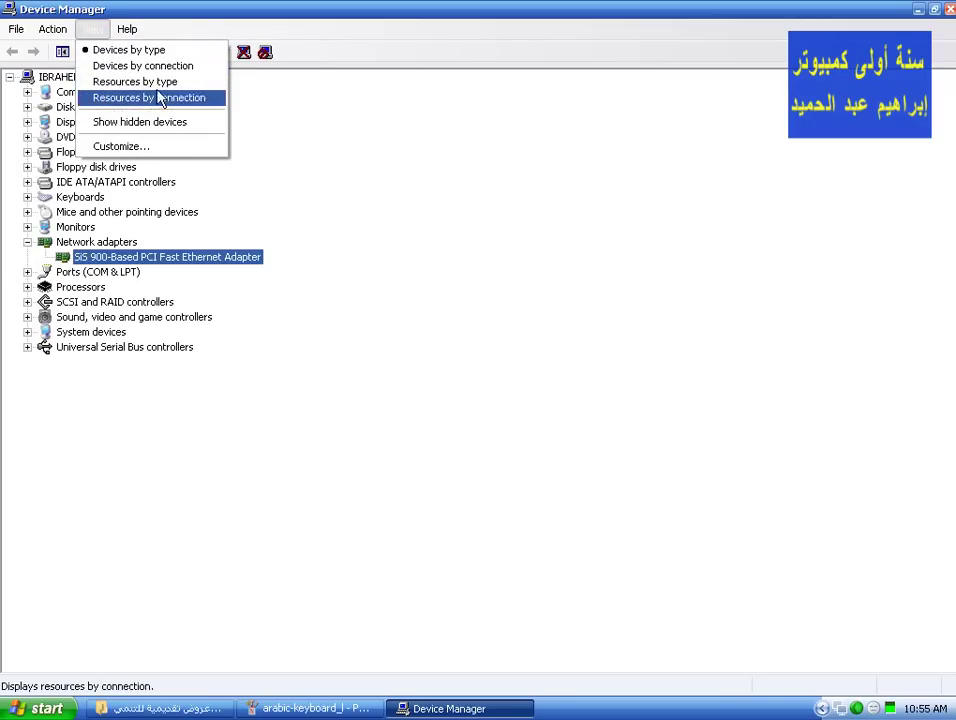
click(168, 150)
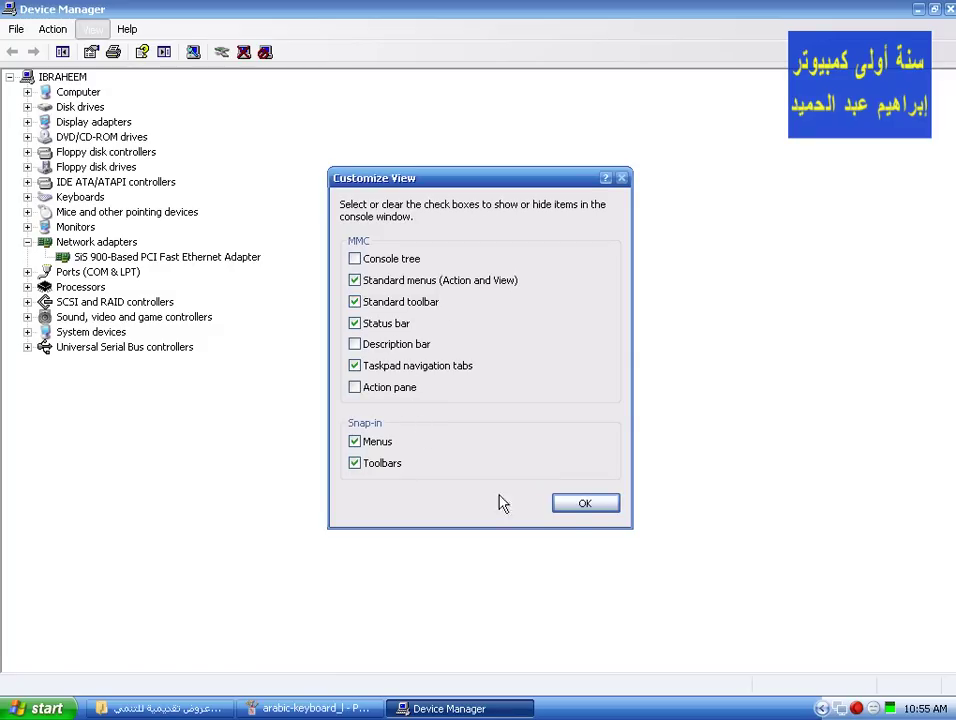
click(574, 510)
click(18, 29)
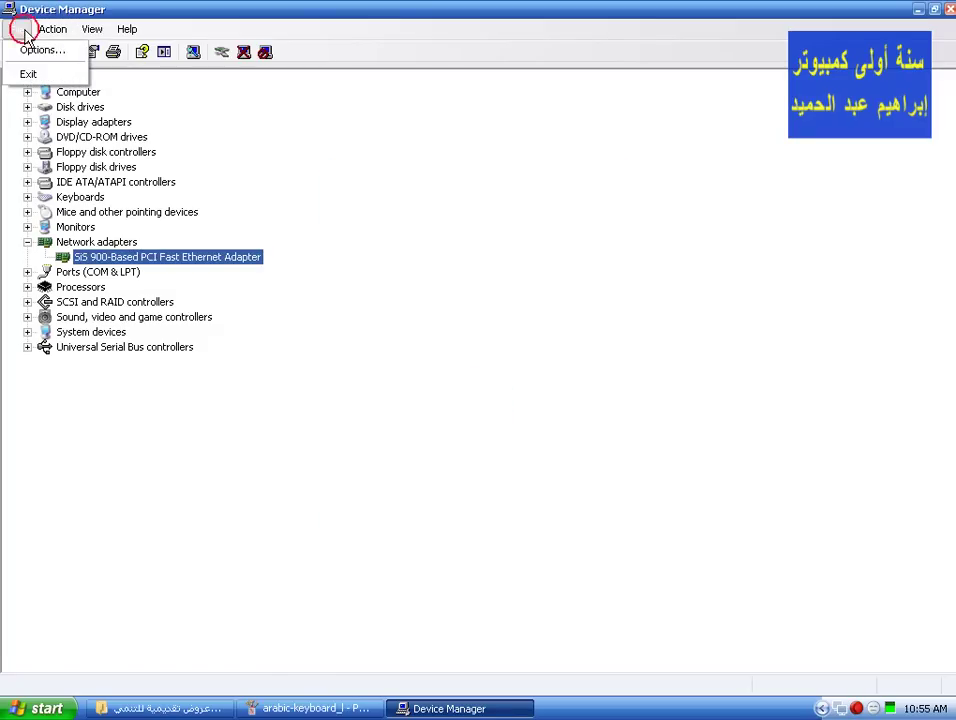
click(42, 49)
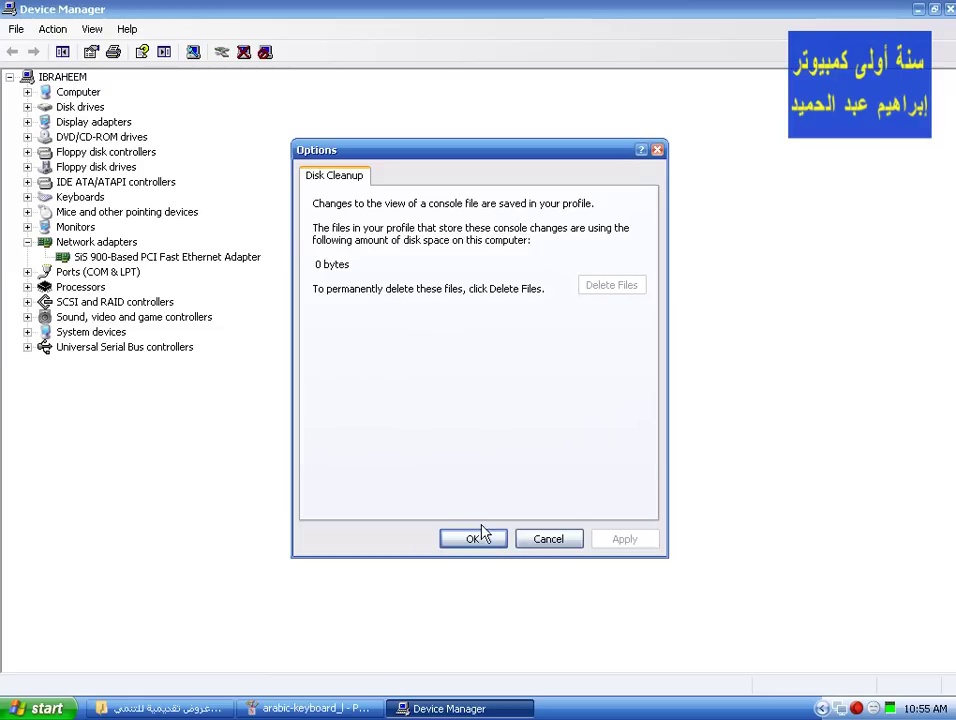
click(523, 538)
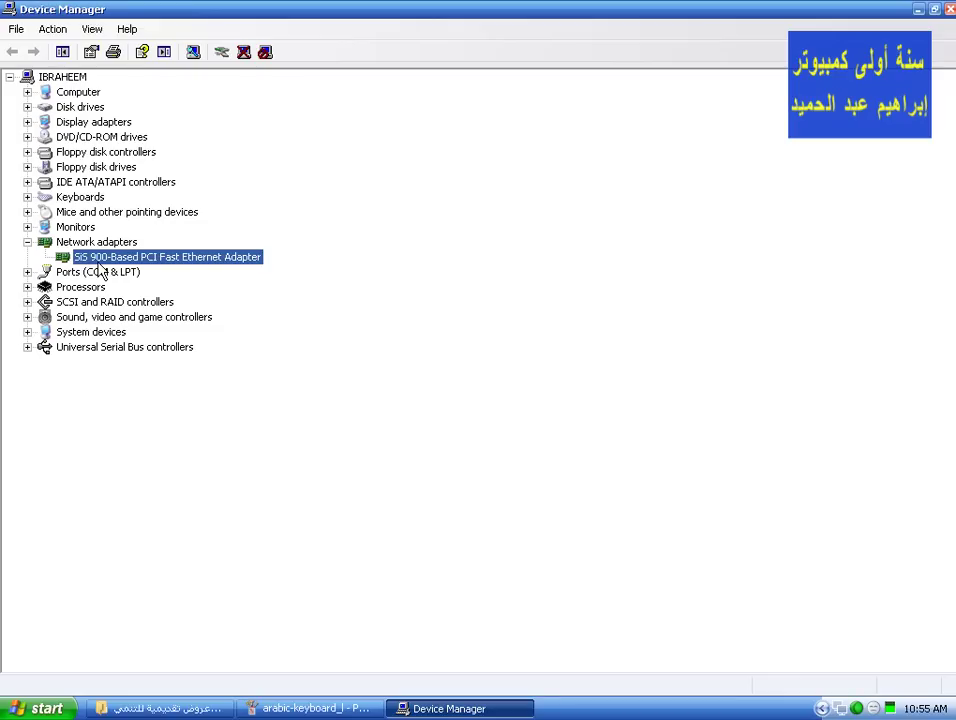
- Expand the Keyboards, Mice and other pointing devices, Monitors, Disk drives and Computer categories to examine their devices
click(44, 197)
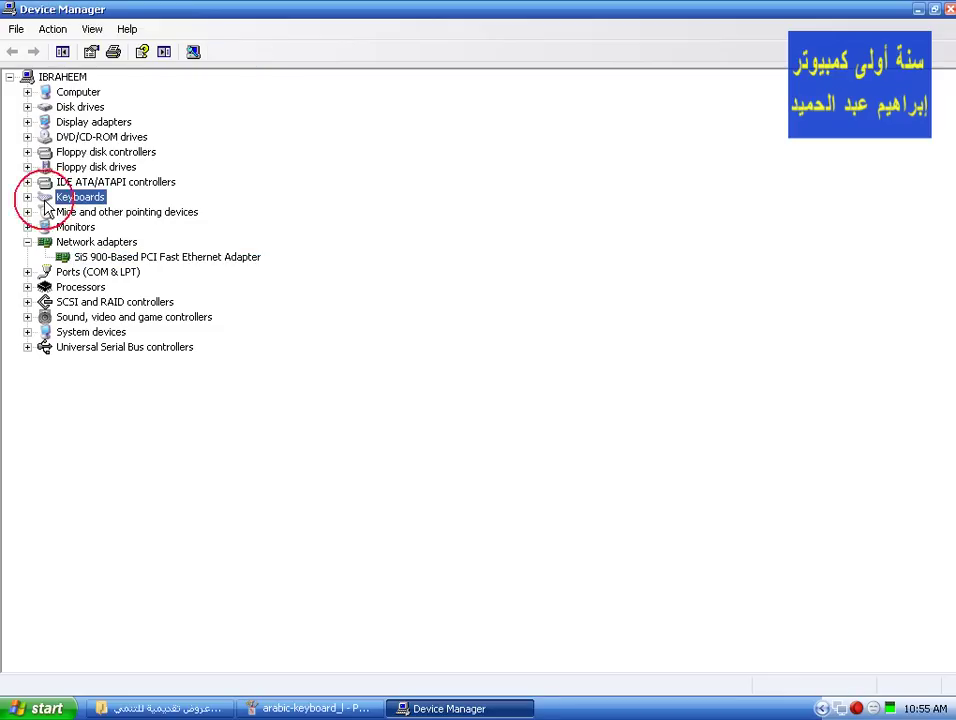
click(27, 197)
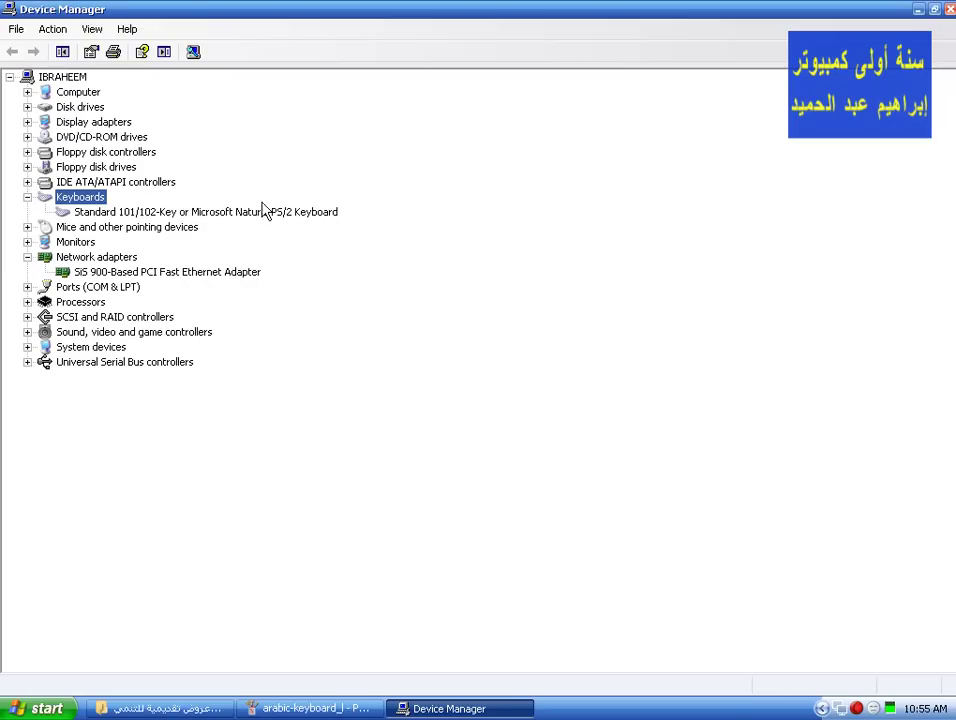
click(28, 227)
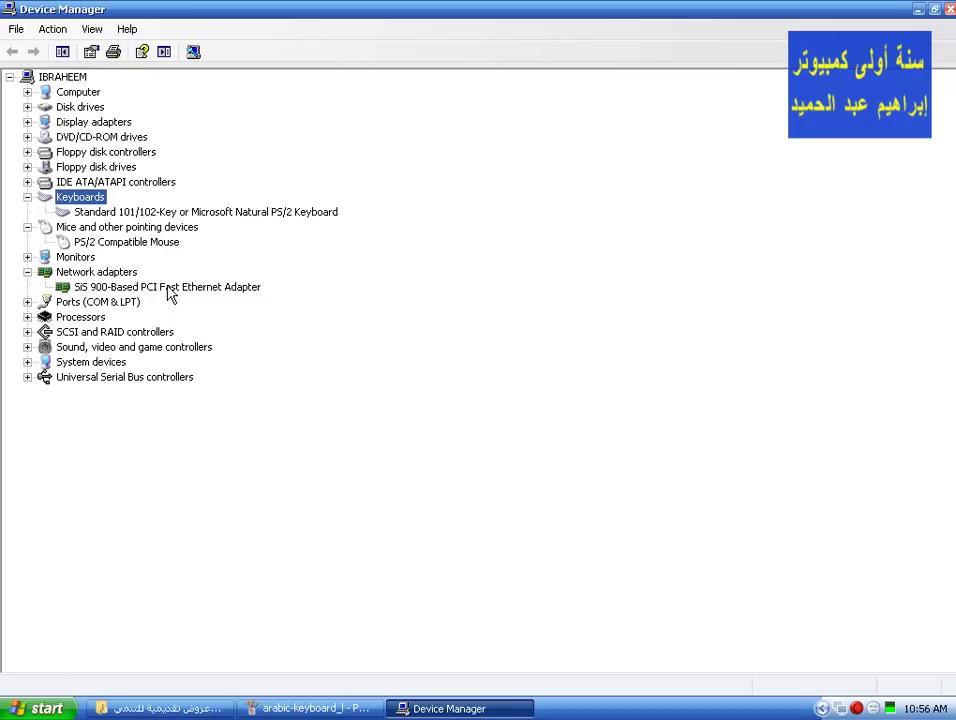
click(27, 257)
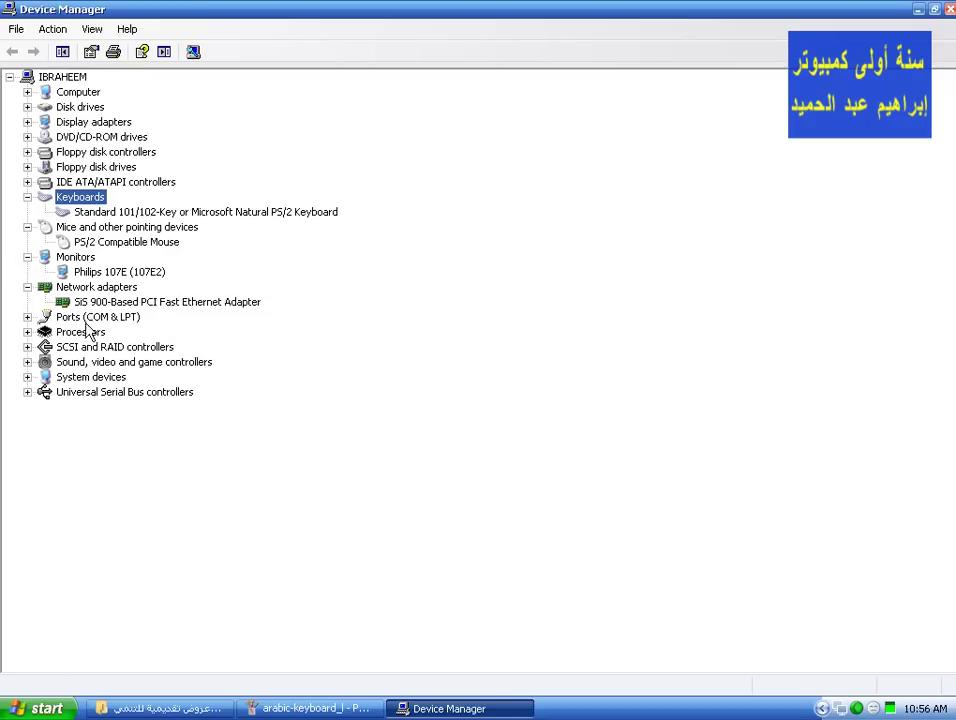
click(27, 107)
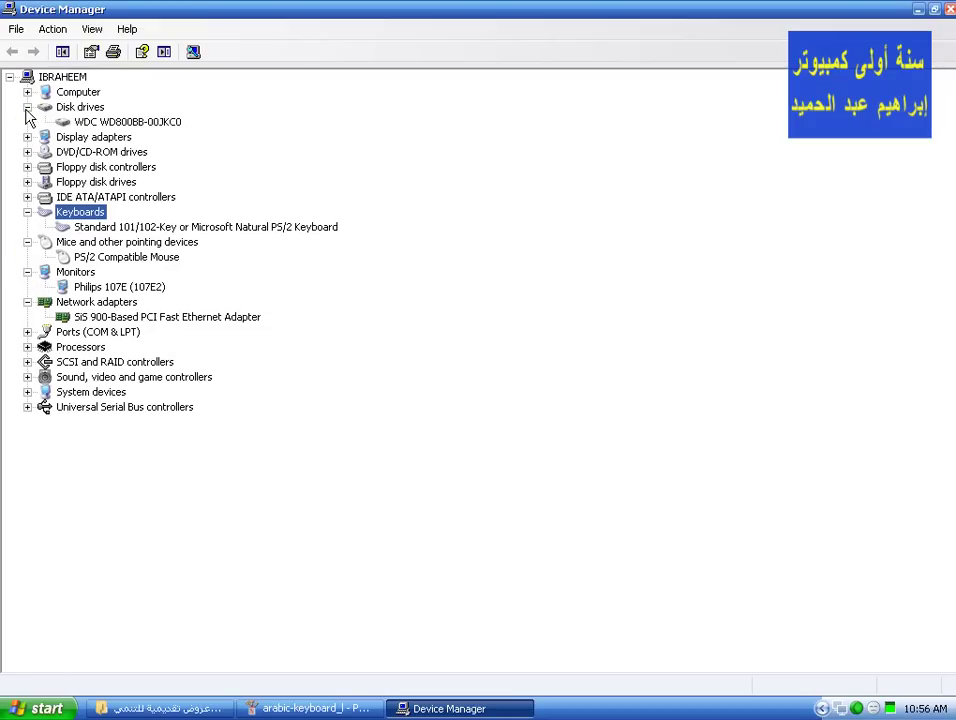
click(27, 92)
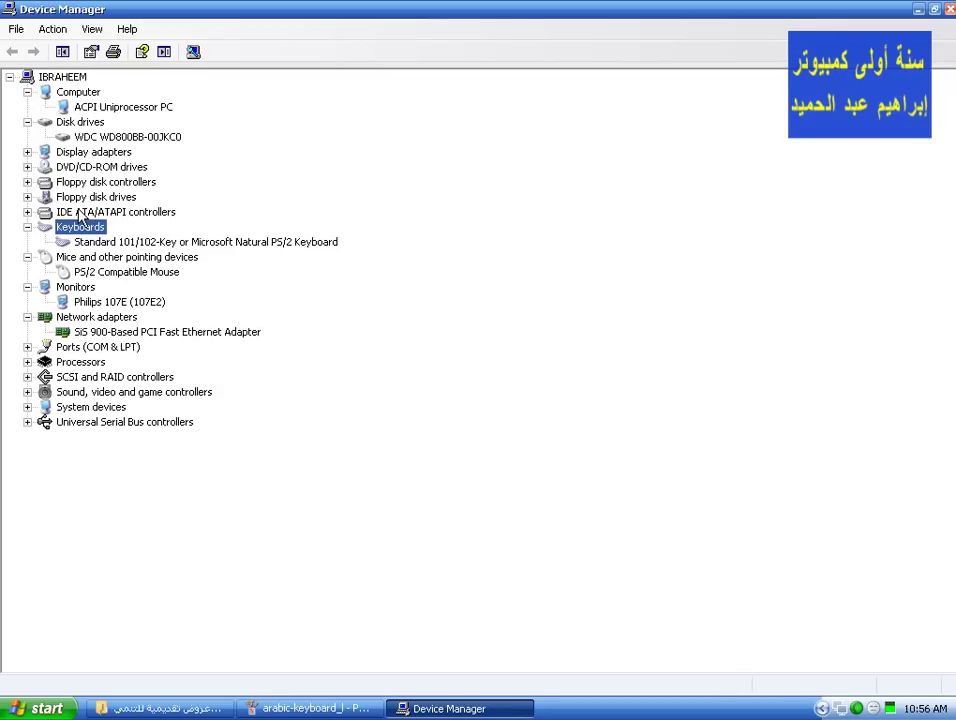
- Expand DVD/CD-ROM drives and examine the ASUS CRW-5232A3 and HL-DT-ST DVDRAM GH20NS10 drives, leaving the latter selected
click(72, 167)
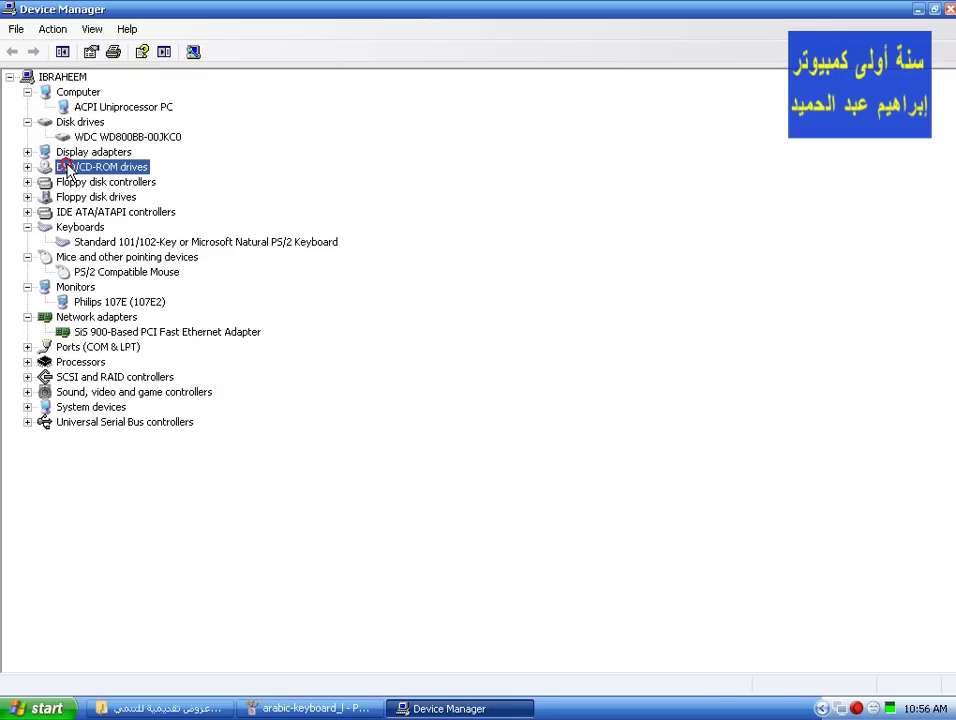
click(27, 167)
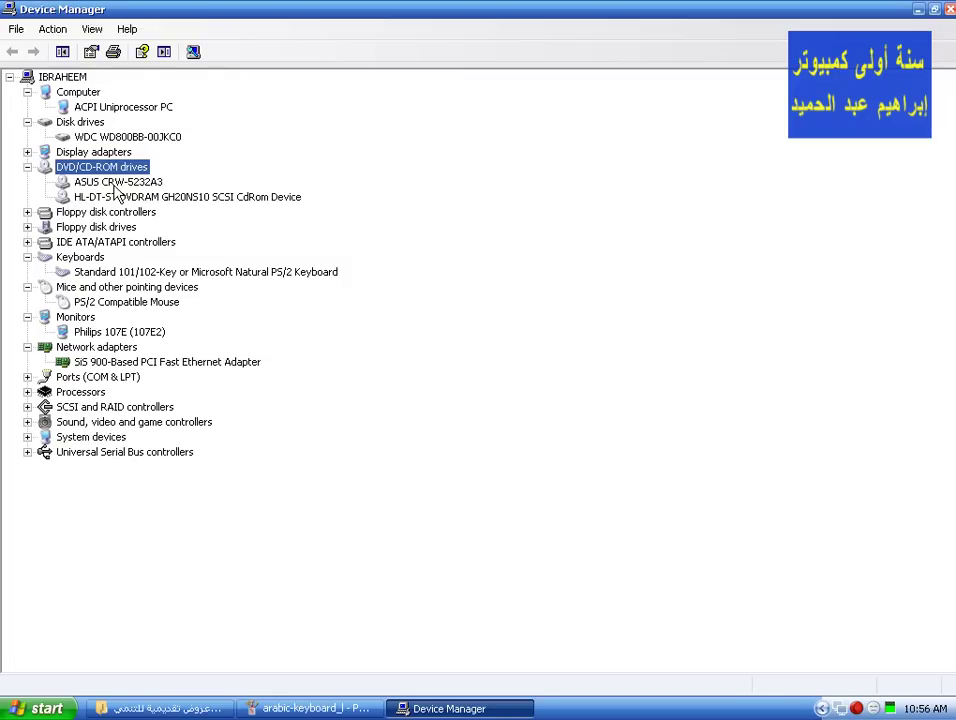
click(114, 183)
click(113, 212)
click(112, 197)
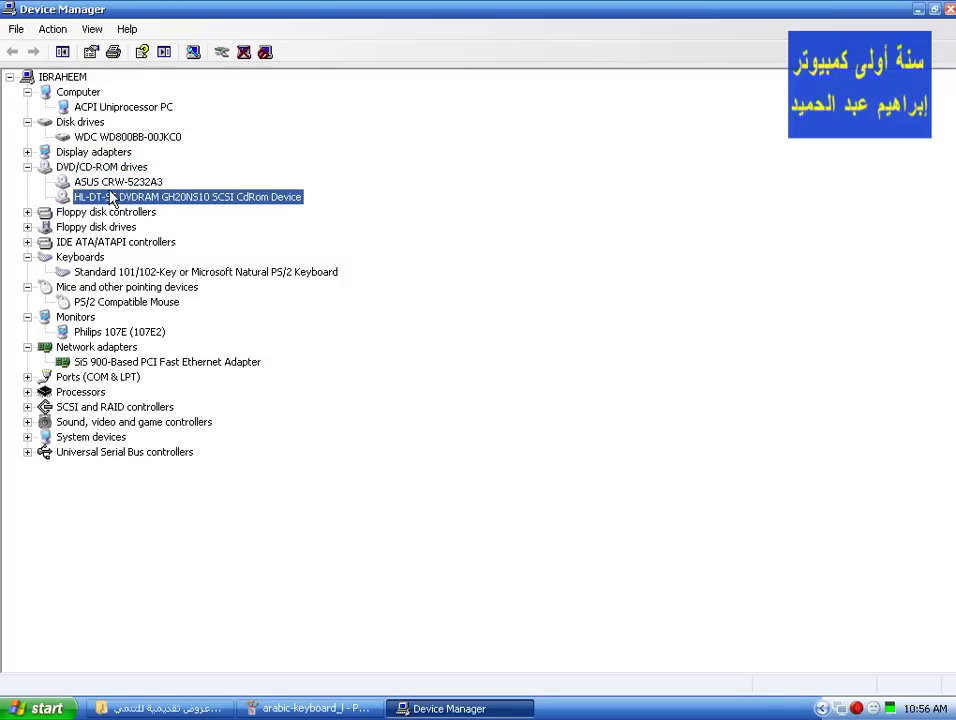
click(112, 184)
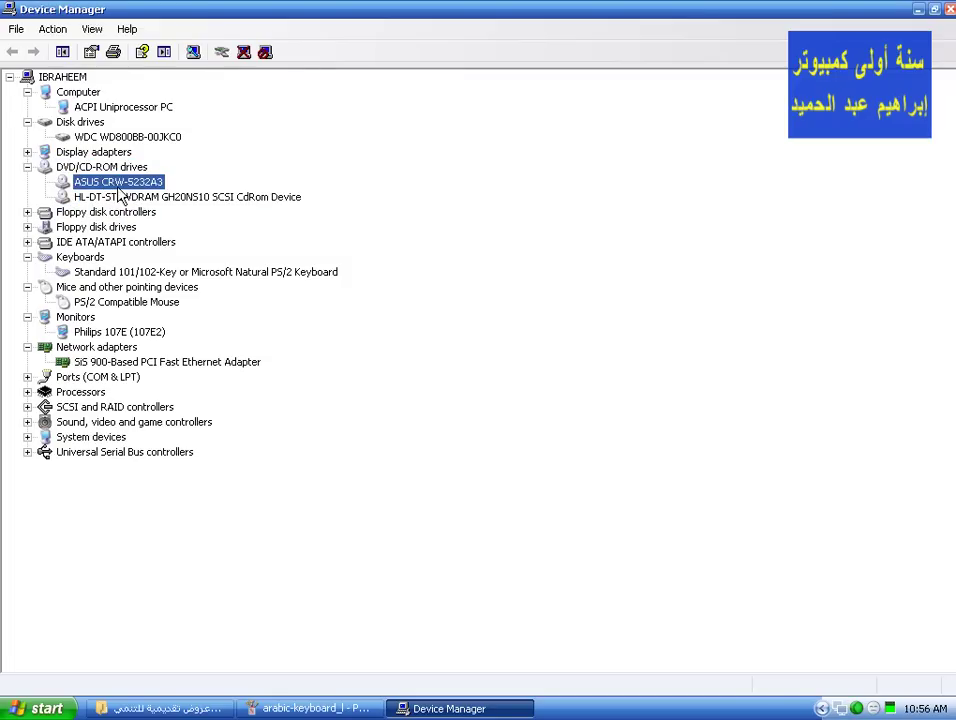
click(122, 197)
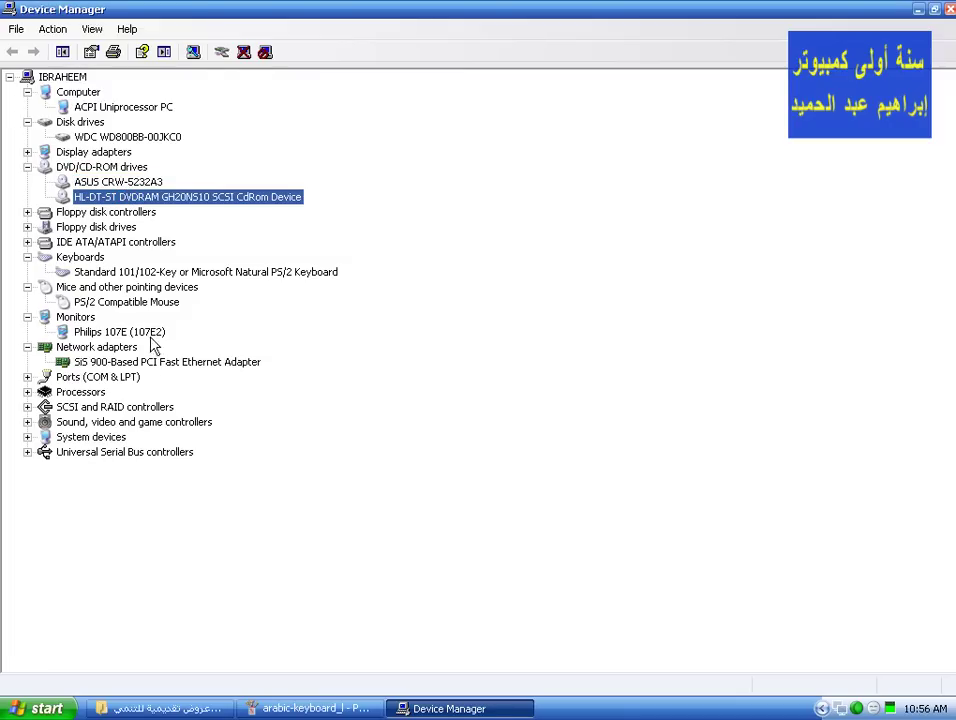
- Expand Sound, video and game controllers and Universal Serial Bus controllers to examine their devices
click(148, 424)
click(27, 422)
click(29, 543)
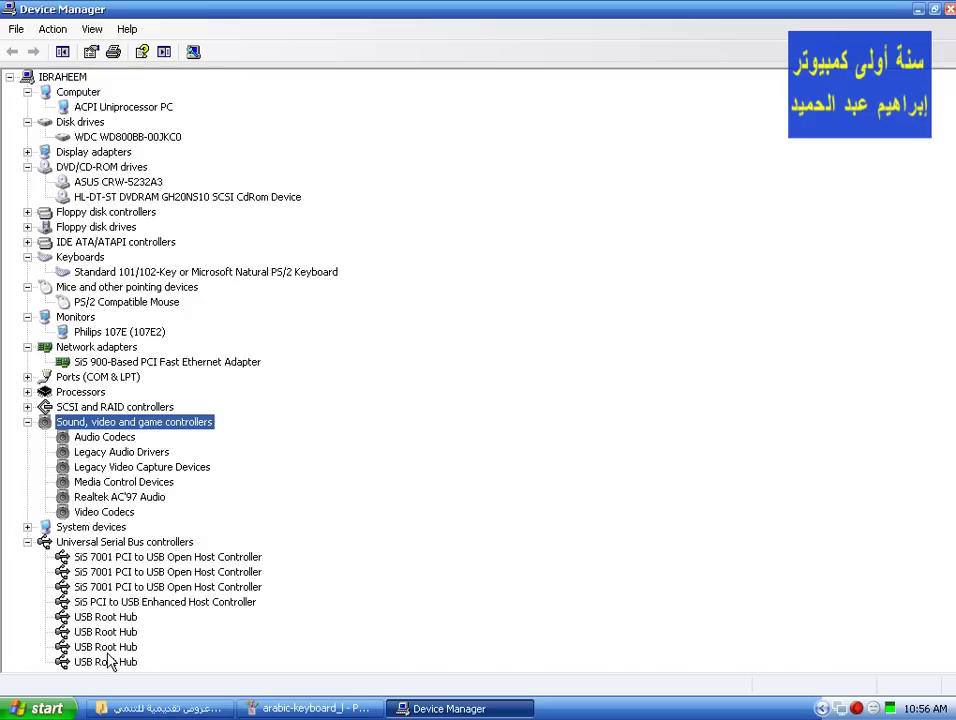
- Collapse all the expanded device categories, from Universal Serial Bus controllers up to Computer
click(29, 542)
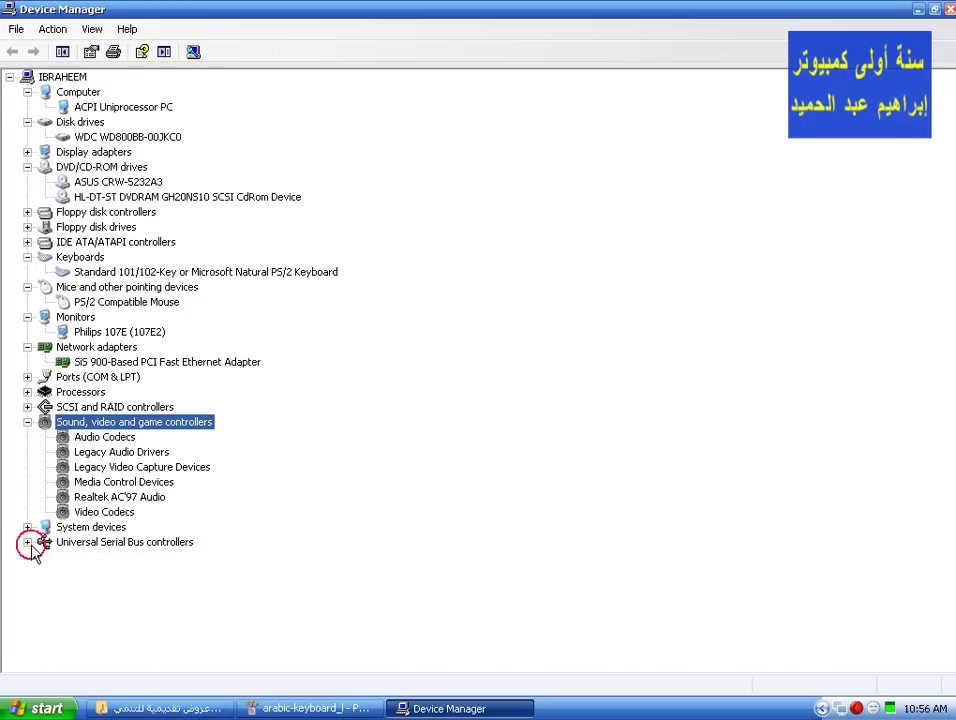
click(27, 422)
click(27, 347)
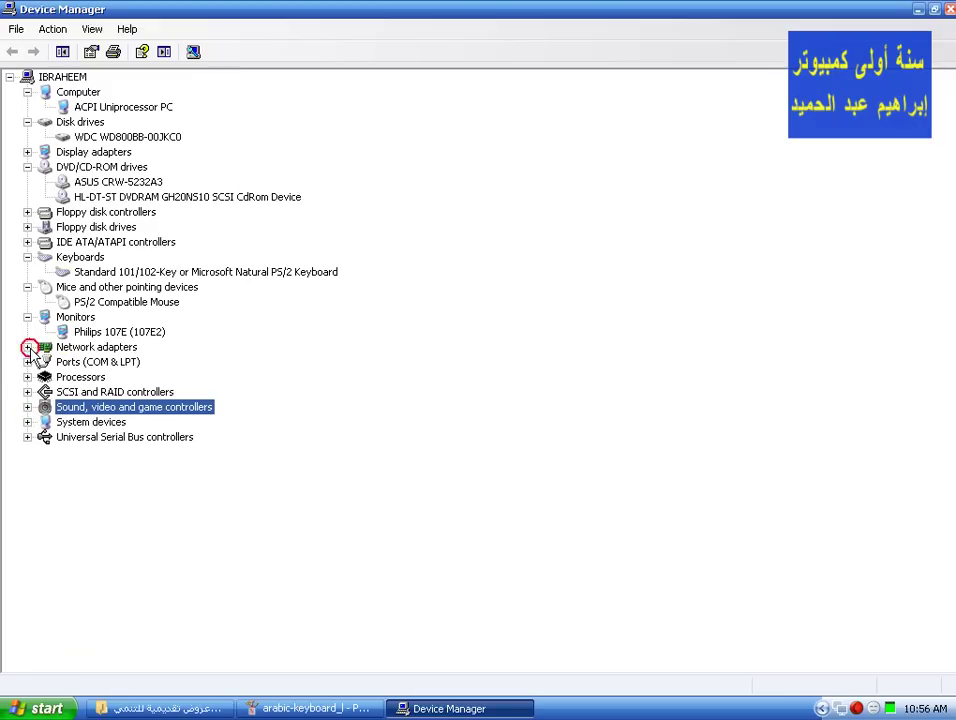
click(27, 317)
click(27, 287)
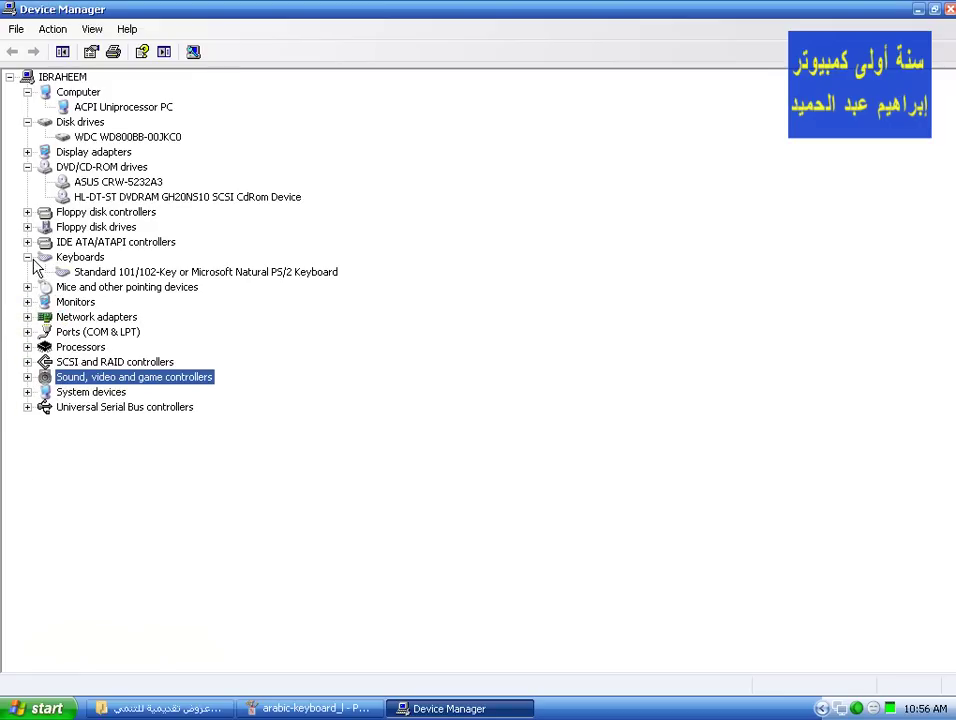
click(27, 257)
click(27, 167)
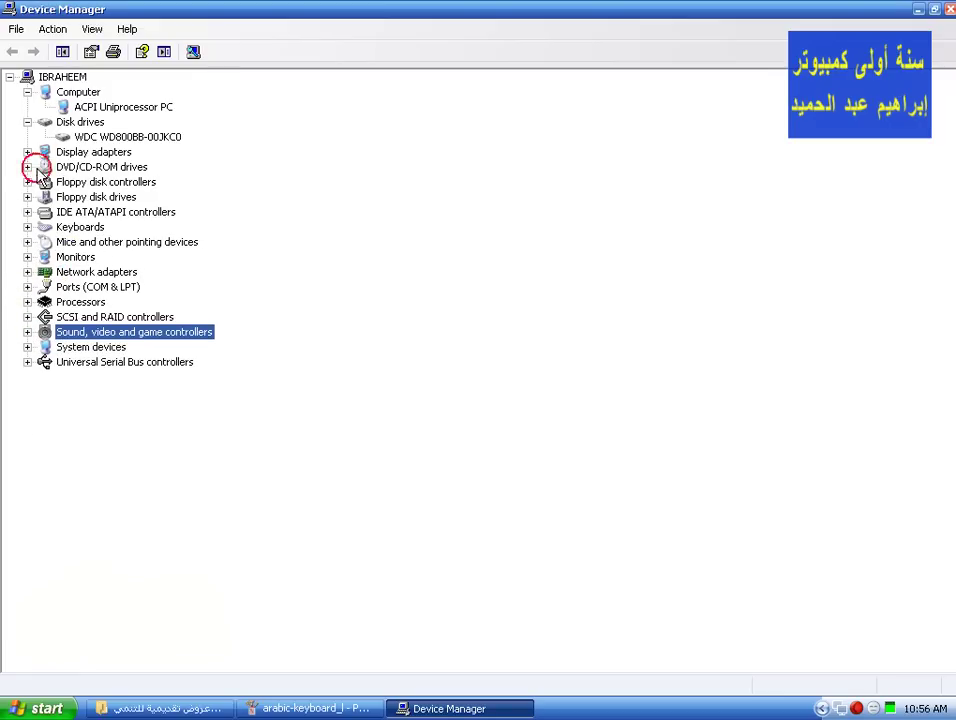
click(43, 123)
click(27, 122)
click(27, 92)
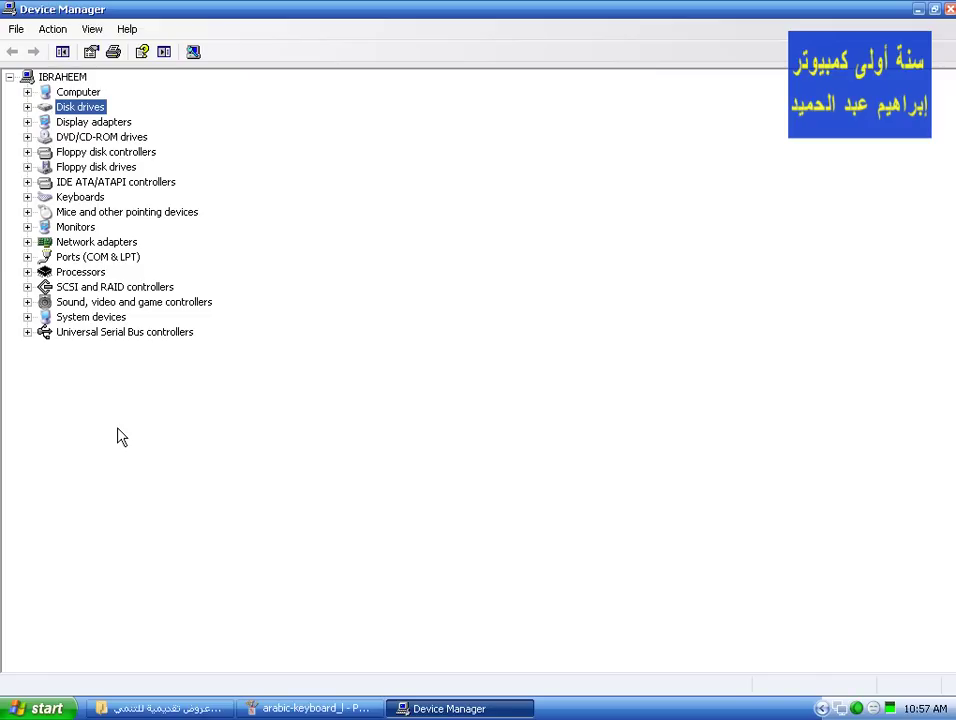
- Minimize the Device Manager window and cancel the open Run dialog to clear the desktop
click(465, 707)
click(410, 591)
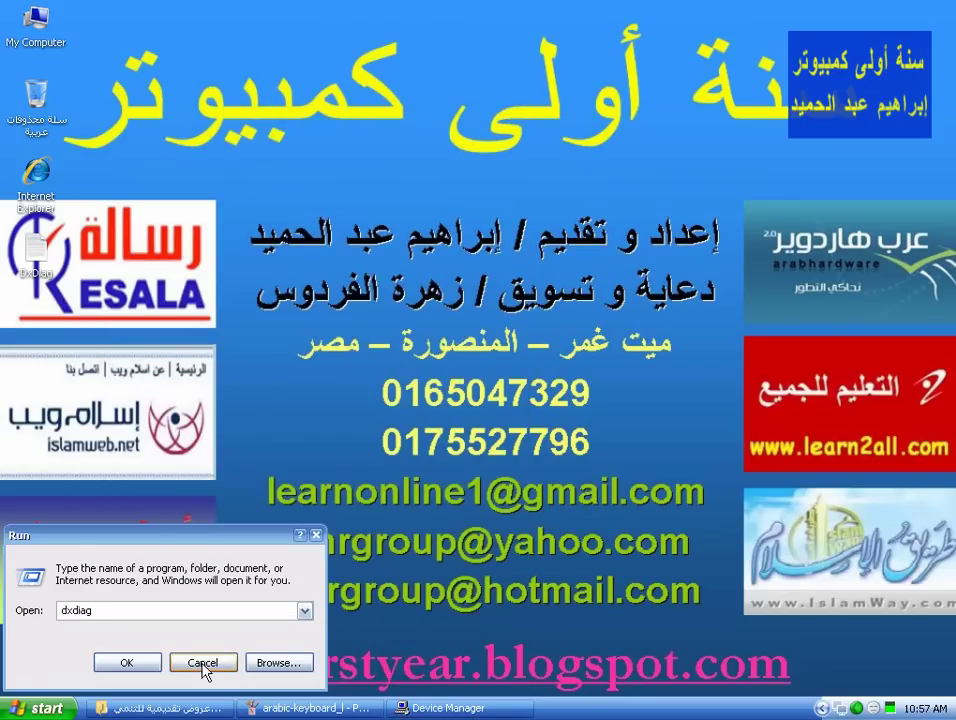
click(202, 663)
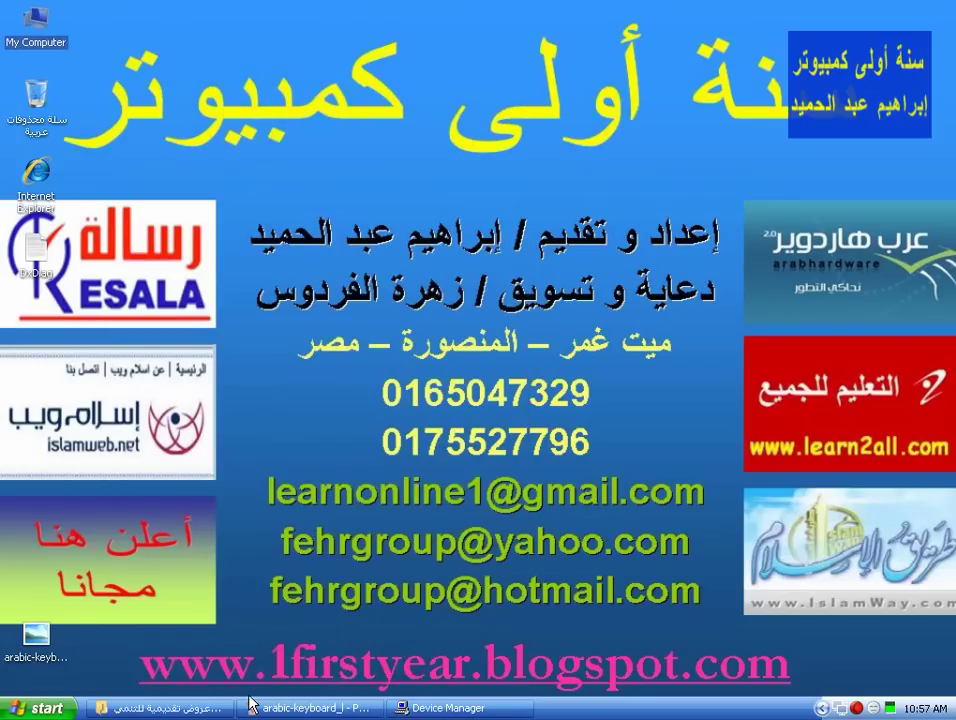